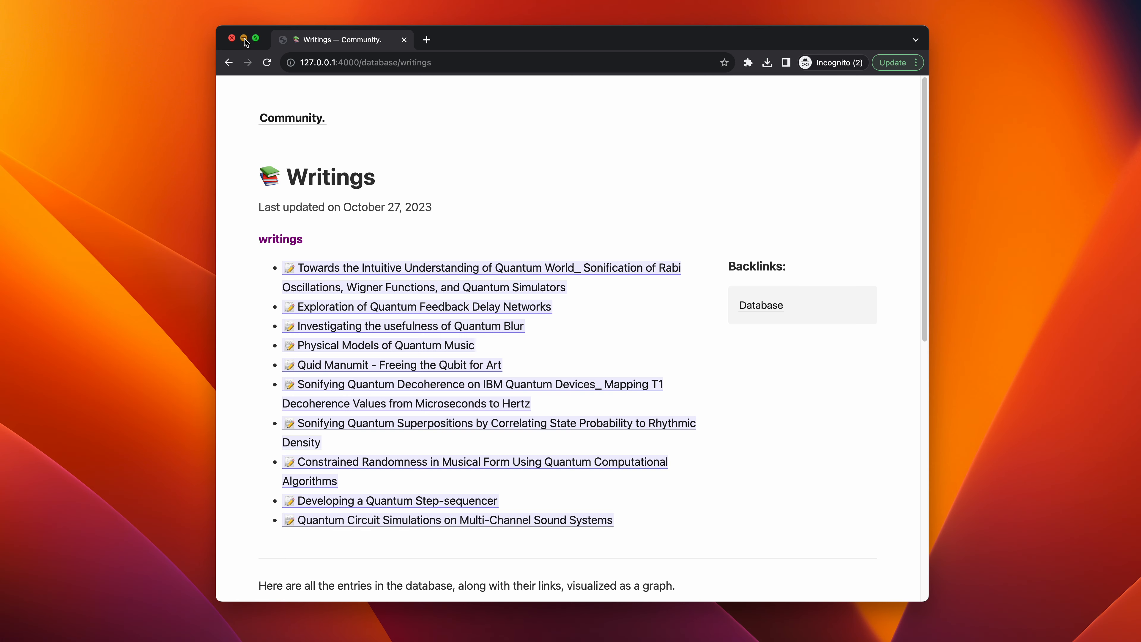
# - Minimize the browser and open the existing _content folder as a vault in Obsidian
pyautogui.click(244, 39)
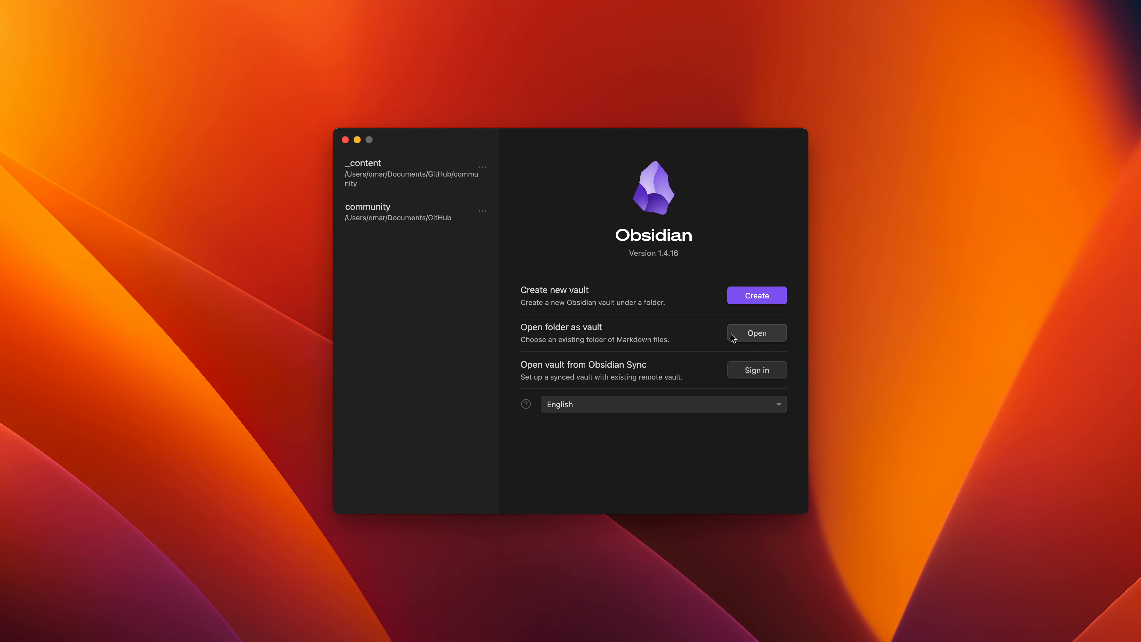
pyautogui.click(758, 337)
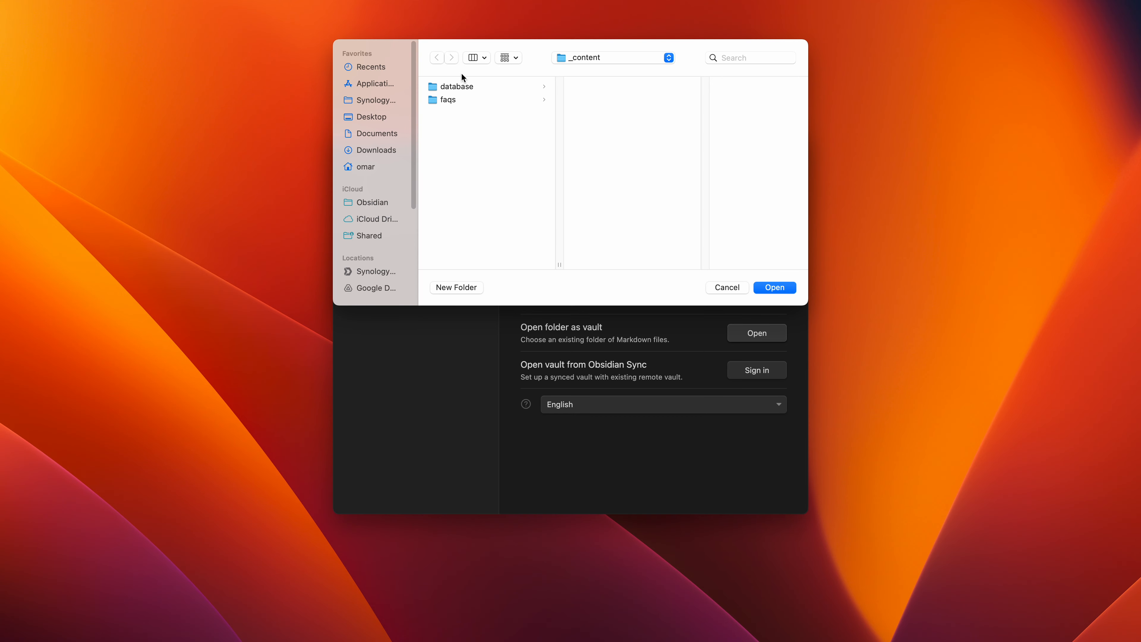
pyautogui.click(775, 287)
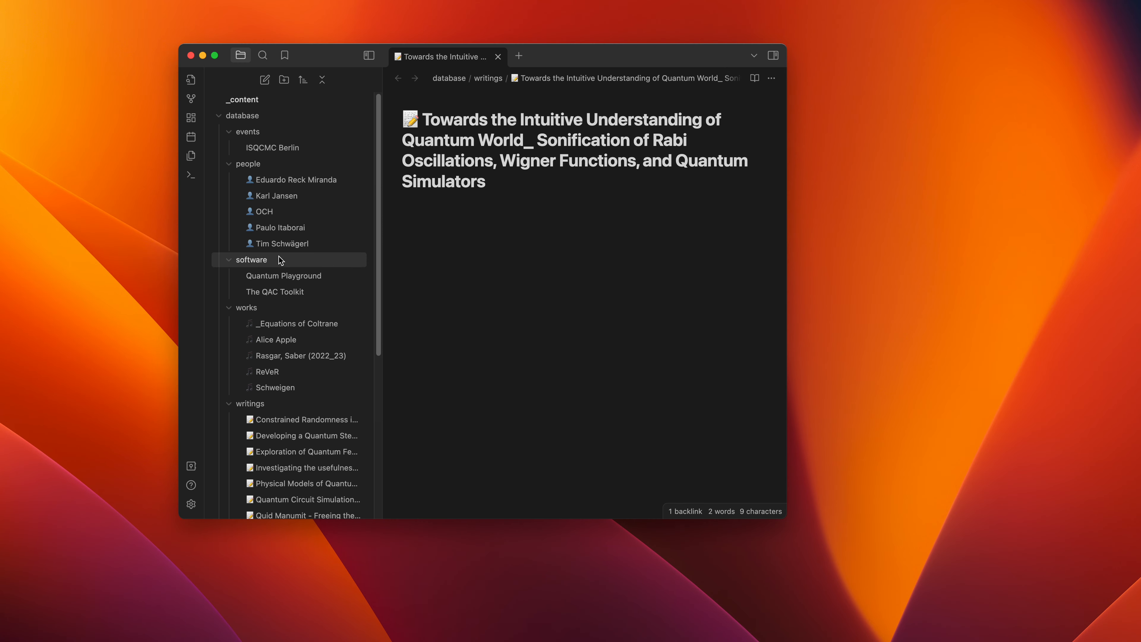
# - Open the ISQCMC Berlin event note and examine its About text and the conference chairs and executive team links
pyautogui.scroll(-6, 283, 256)
pyautogui.scroll(2, 292, 248)
pyautogui.scroll(5, 292, 248)
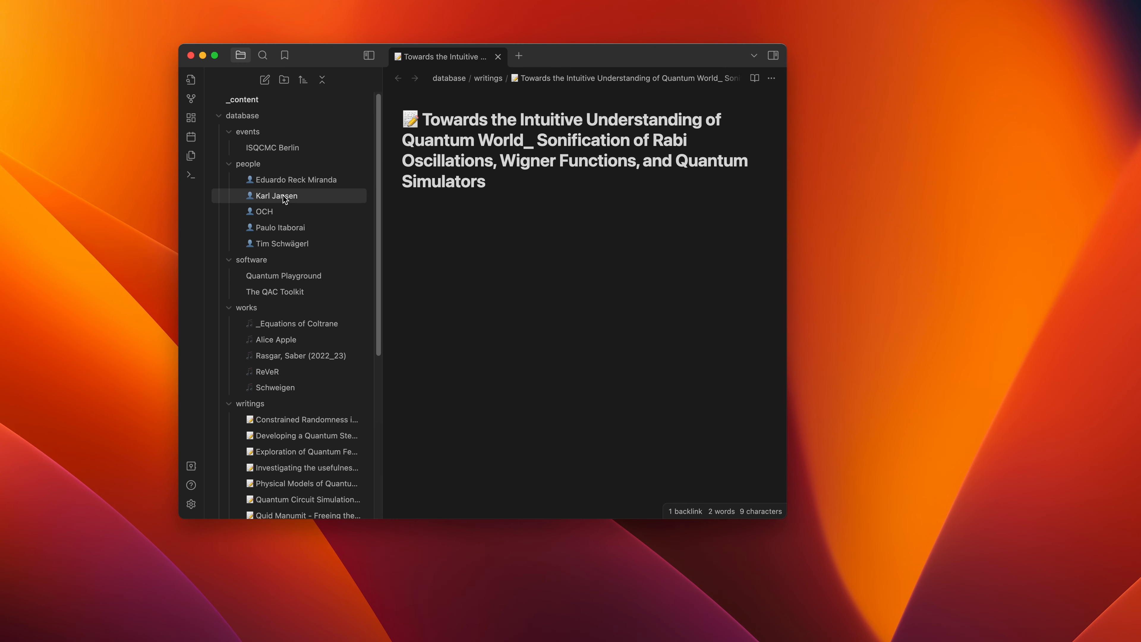
pyautogui.click(275, 149)
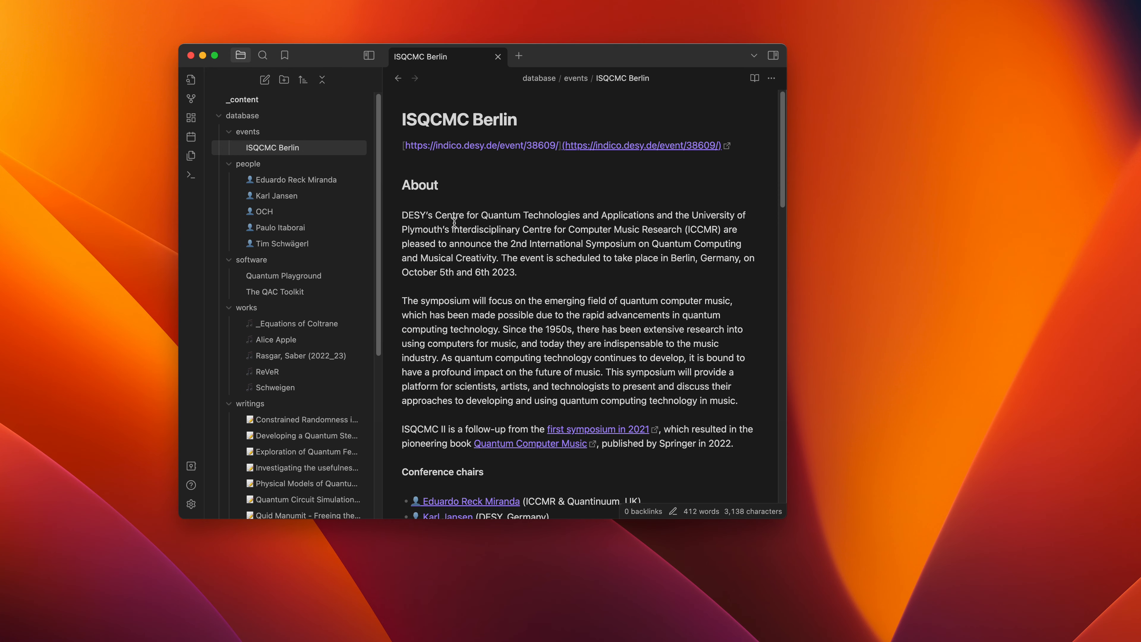
pyautogui.scroll(-1, 488, 280)
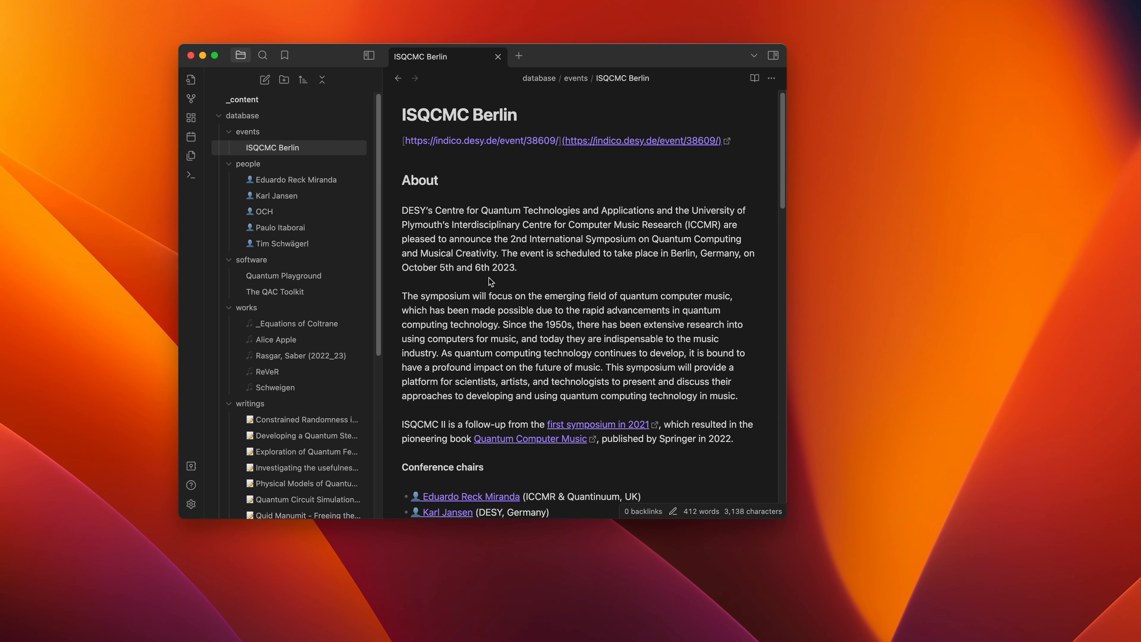
pyautogui.scroll(-10, 493, 279)
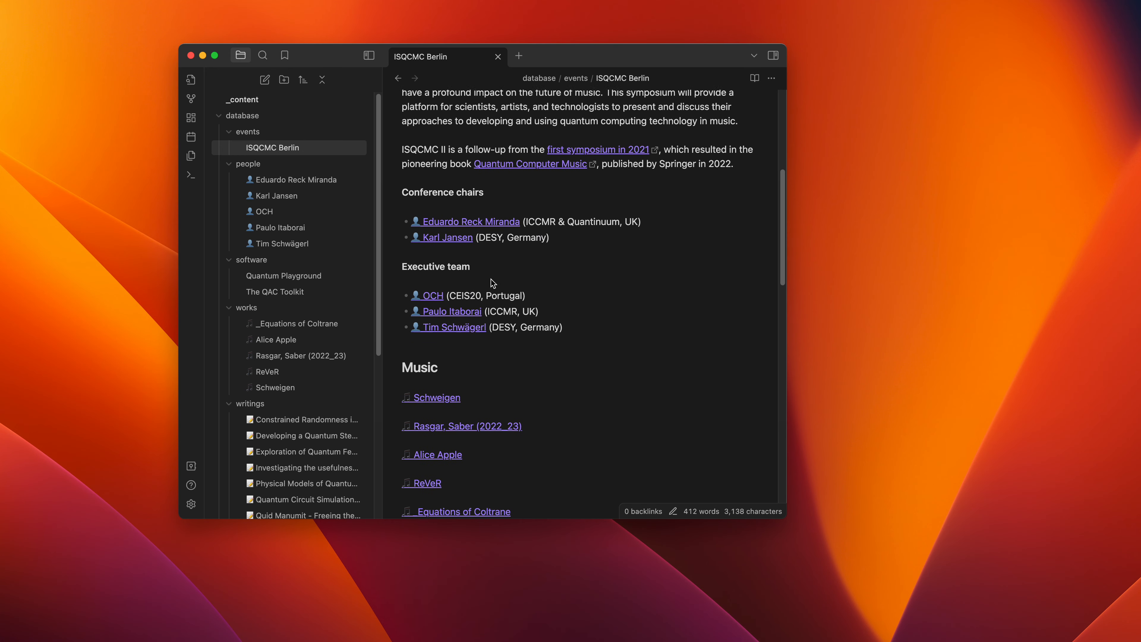
pyautogui.scroll(3, 489, 269)
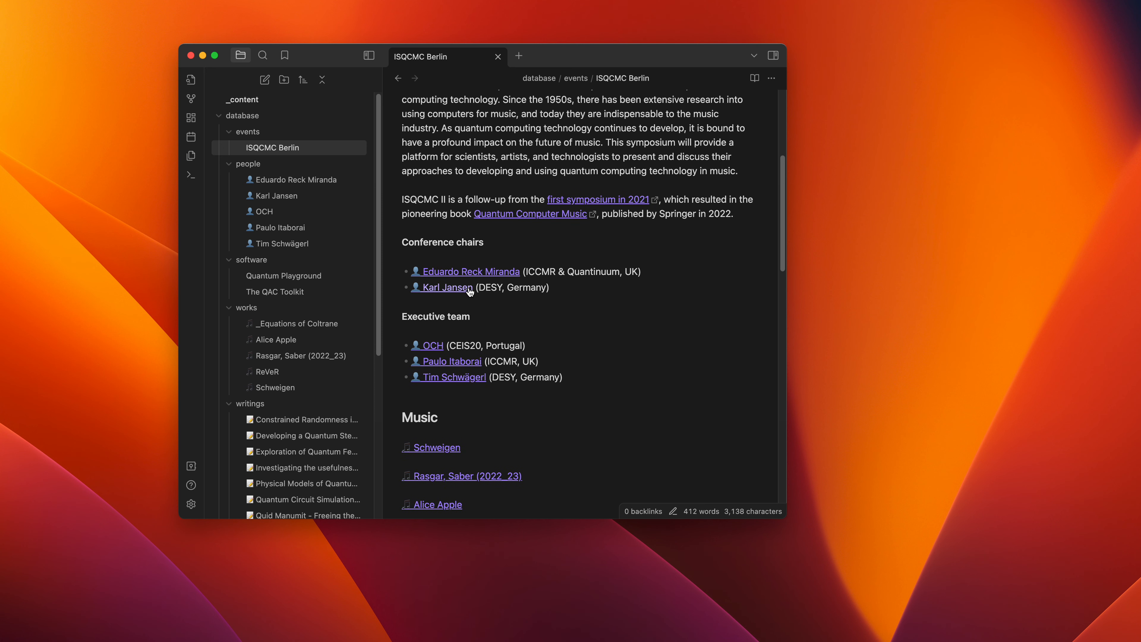
pyautogui.scroll(-3, 552, 289)
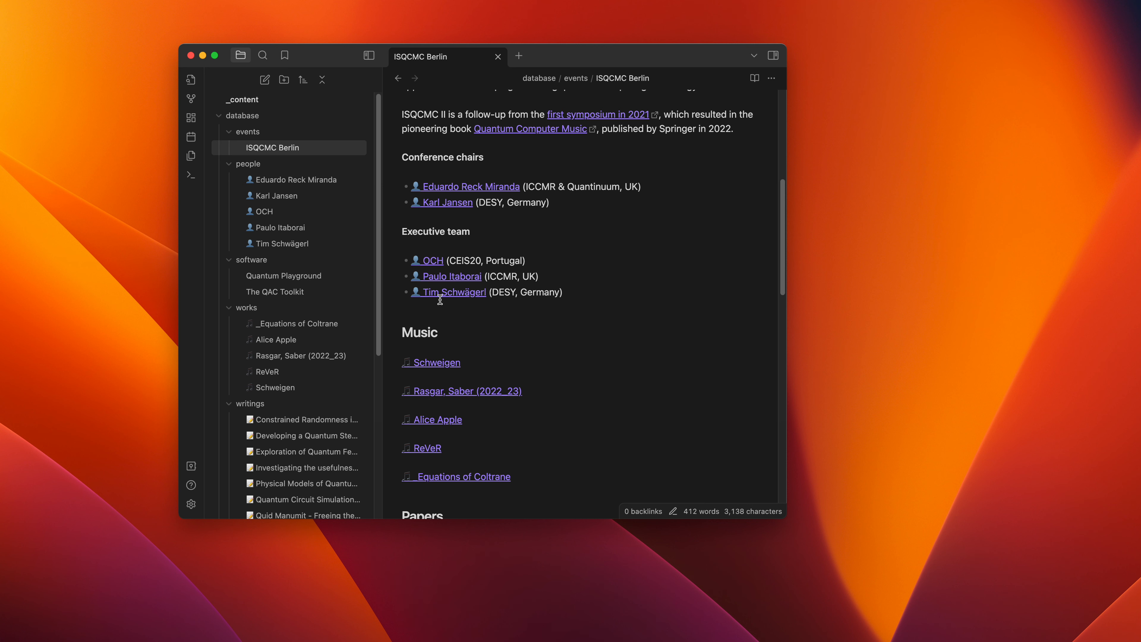
# - Follow the first executive team member's link, return to the ISQCMC Berlin note and reveal that link's bracket syntax
pyautogui.click(432, 261)
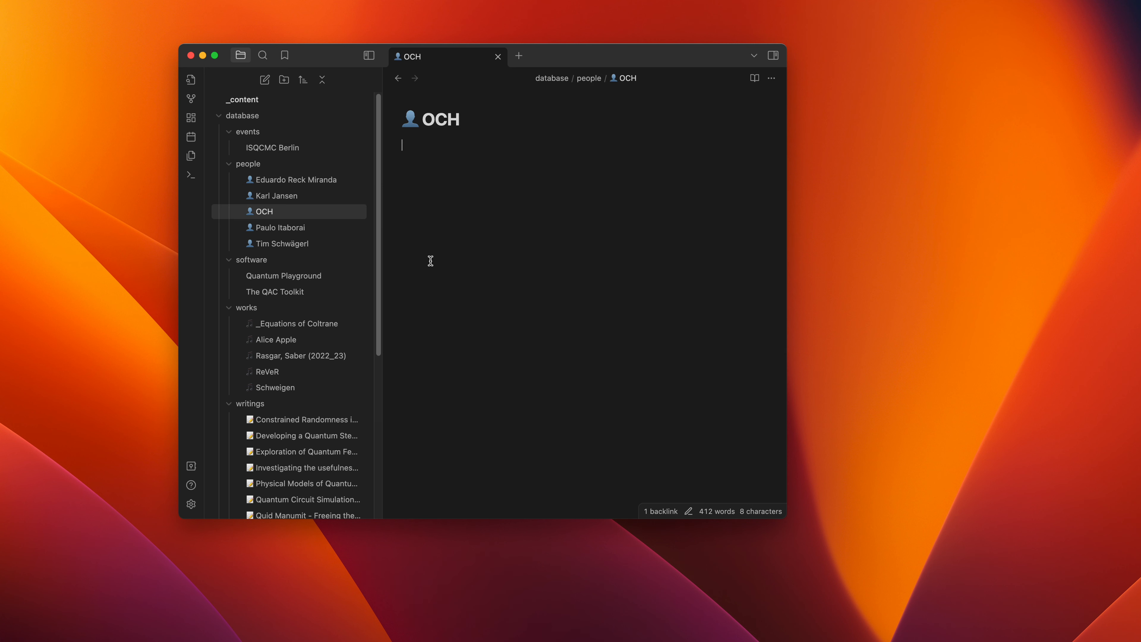
pyautogui.click(274, 148)
pyautogui.scroll(-10, 487, 338)
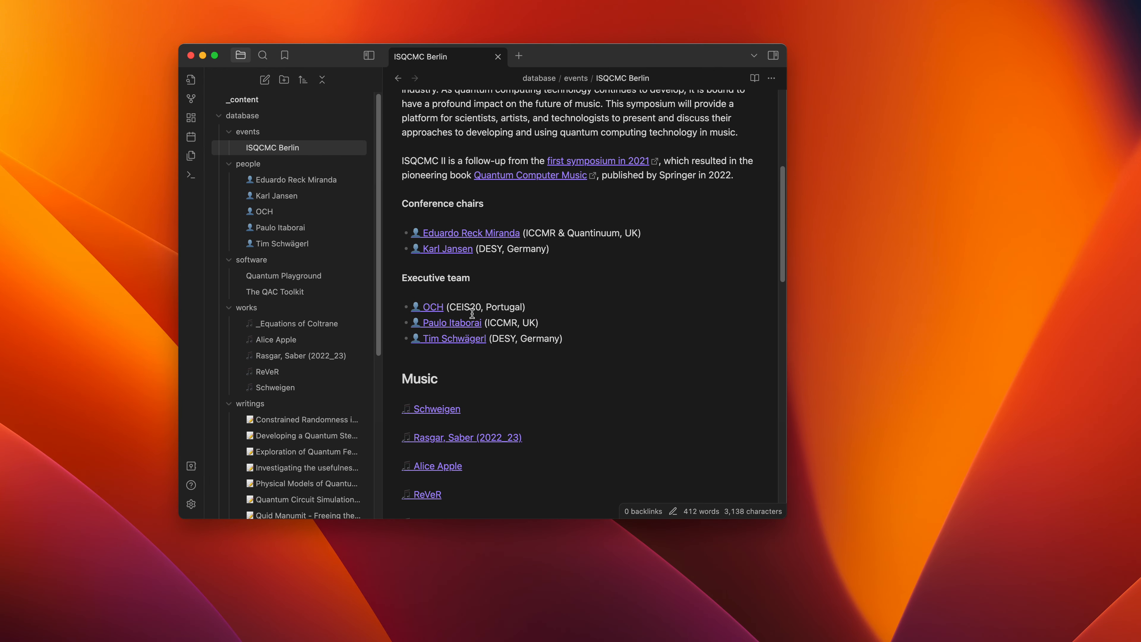
pyautogui.click(456, 309)
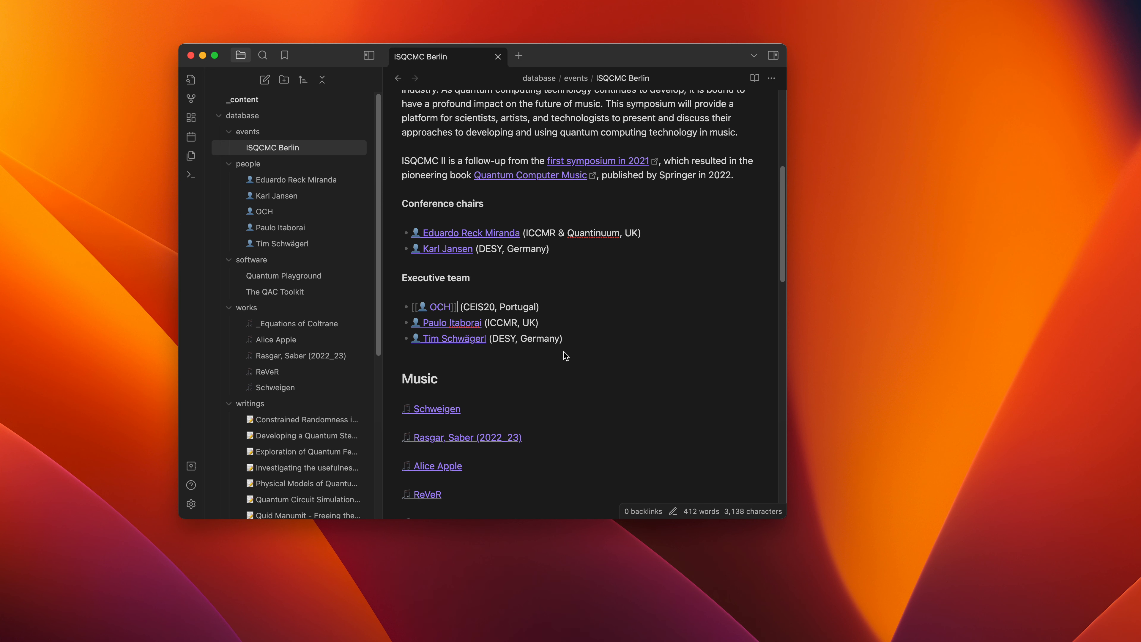
# - Insert a double-bracket link to an existing person's note on the empty line between the Executive team list and the Music heading
pyautogui.click(584, 356)
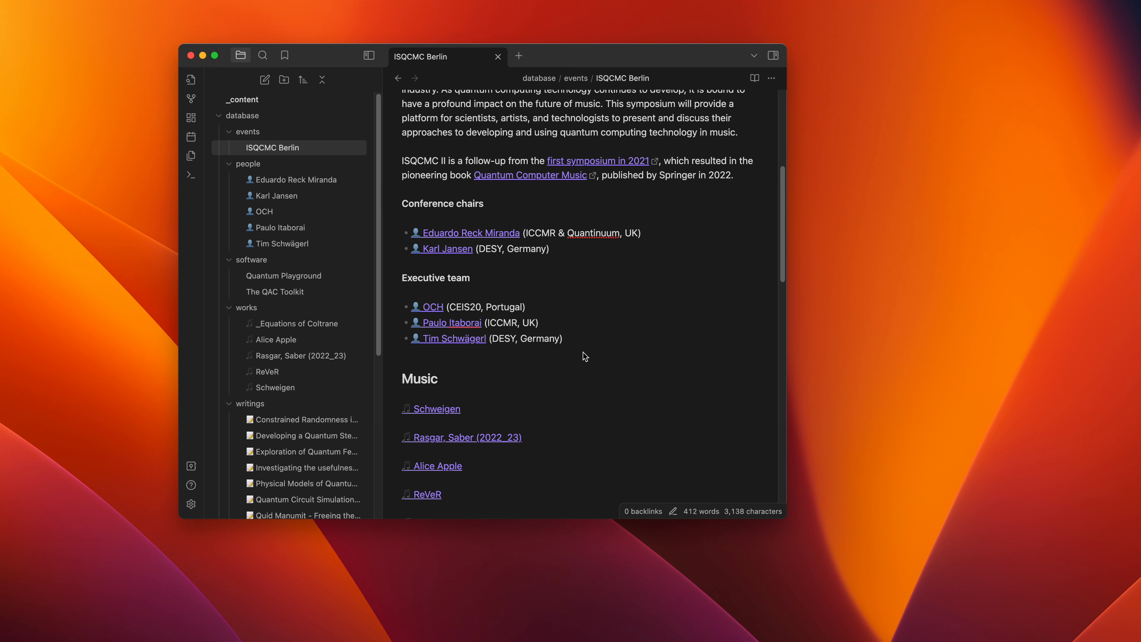
pyautogui.write('[[')
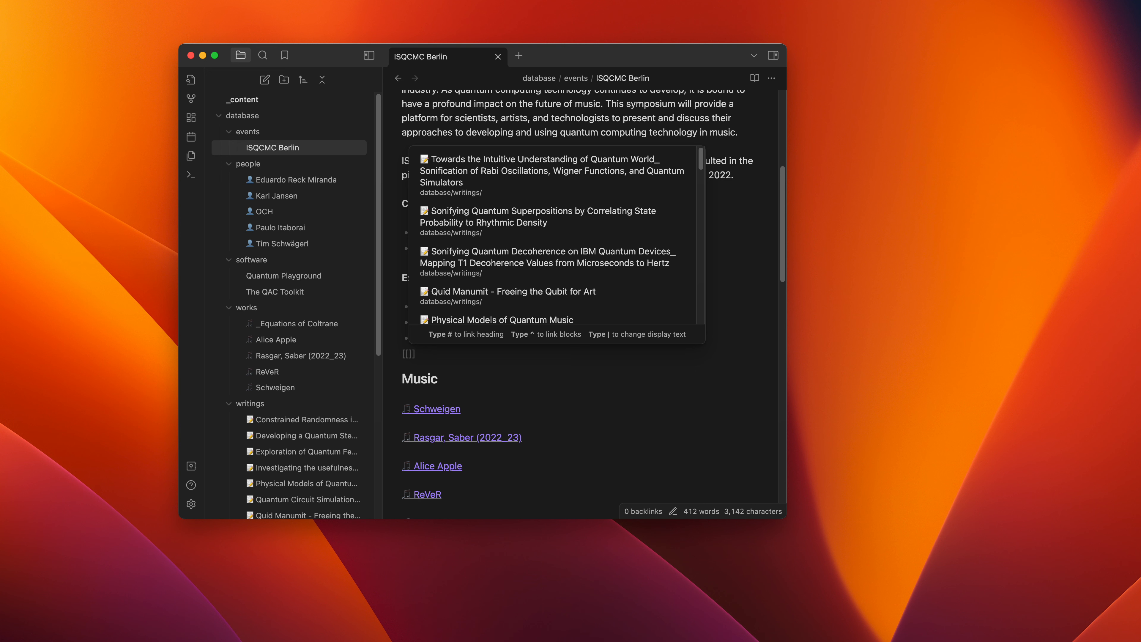
pyautogui.write('paulo')
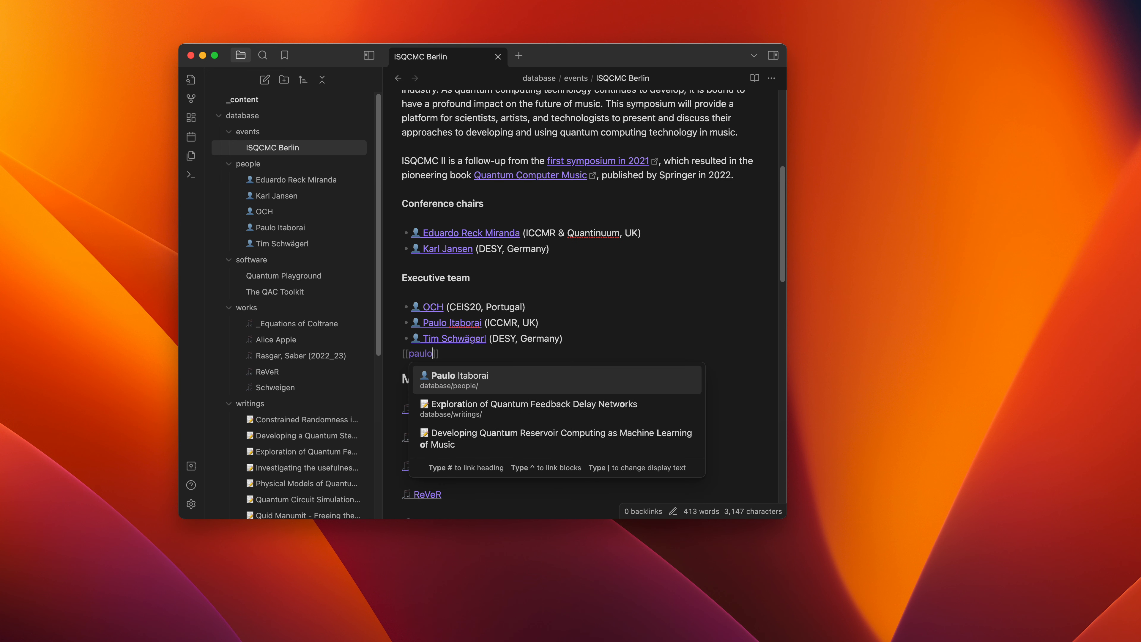
pyautogui.press('Return')
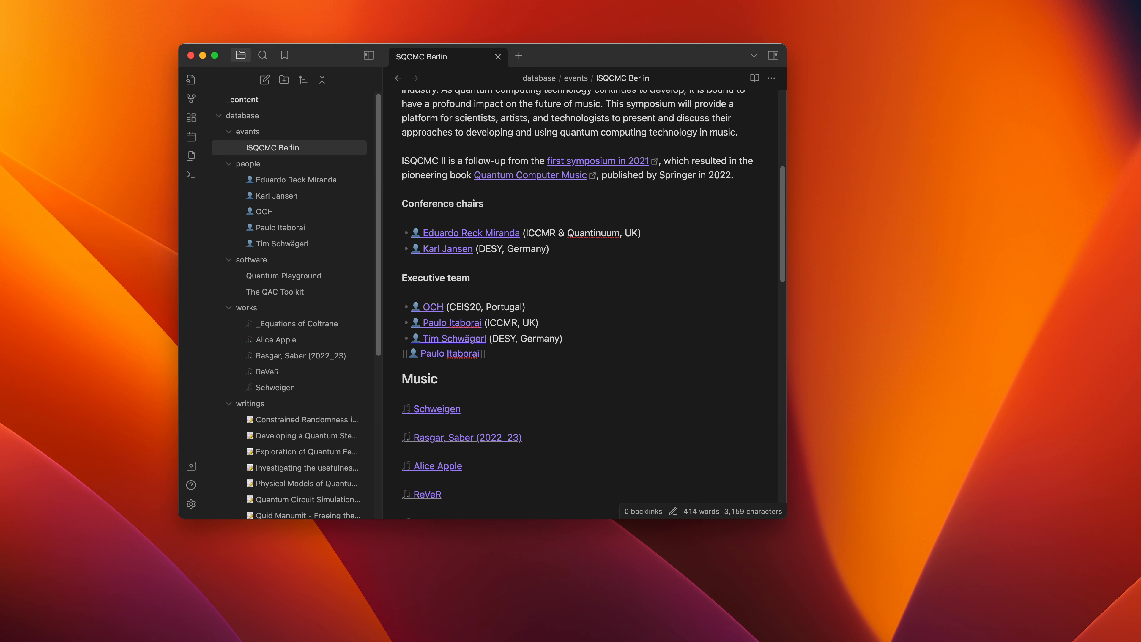
pyautogui.click(544, 378)
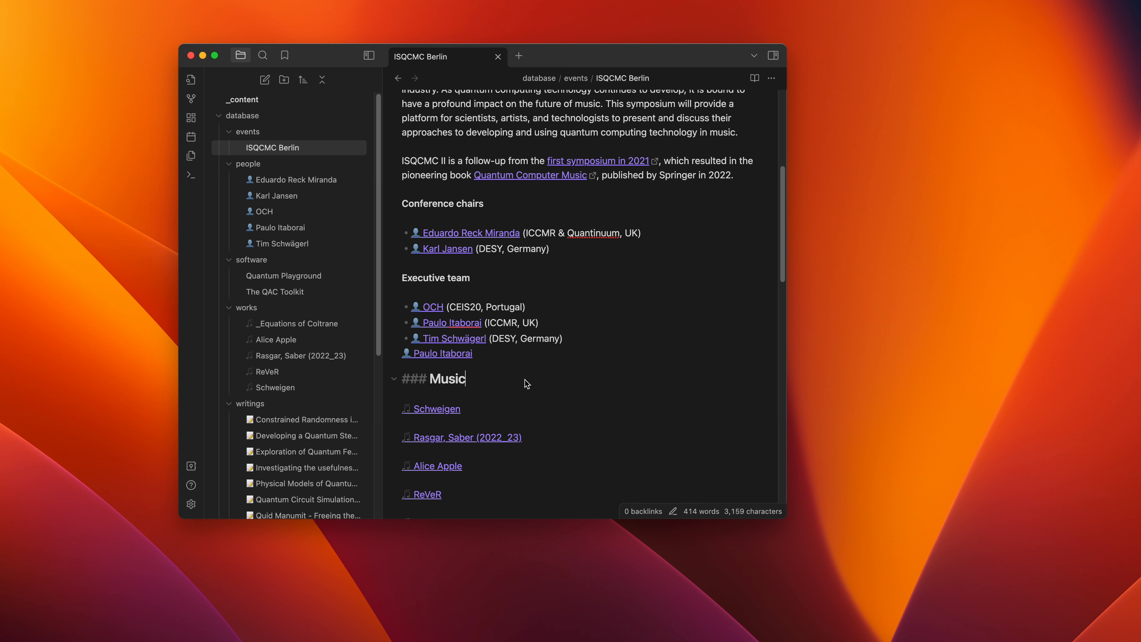
# - Delete the person link on the line directly above the Music heading
pyautogui.click(487, 355)
pyautogui.press('super+shift+Left')
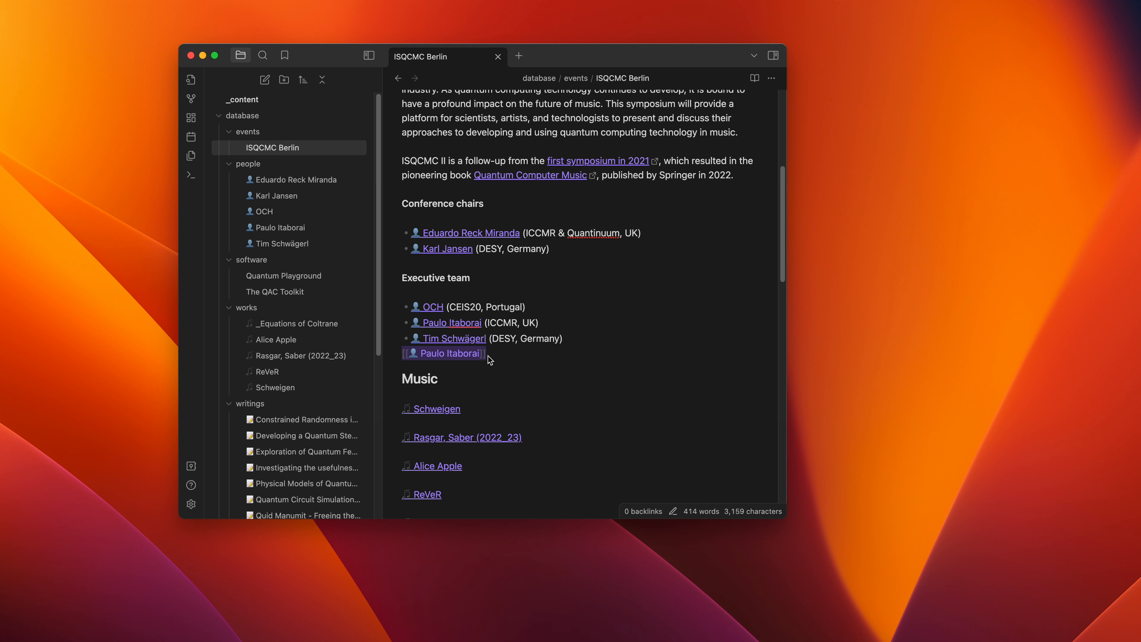
pyautogui.press('BackSpace')
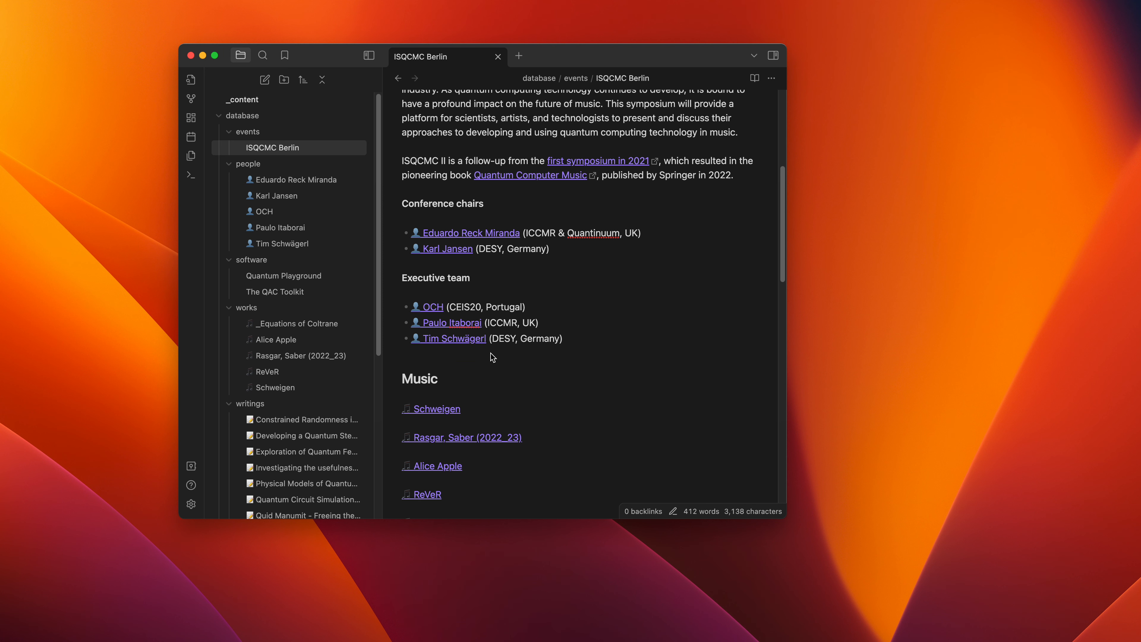
# - Examine the Music and Papers links in the ISQCMC Berlin note, comparing links to existing notes with the dimmed links
pyautogui.scroll(-5, 496, 364)
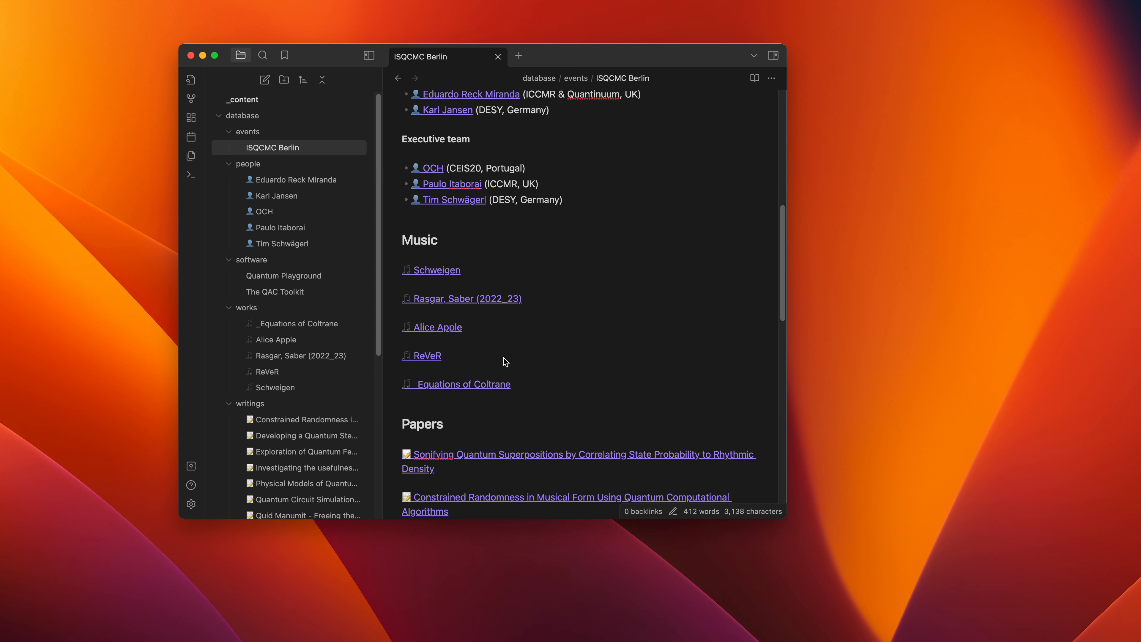
pyautogui.scroll(-2, 505, 362)
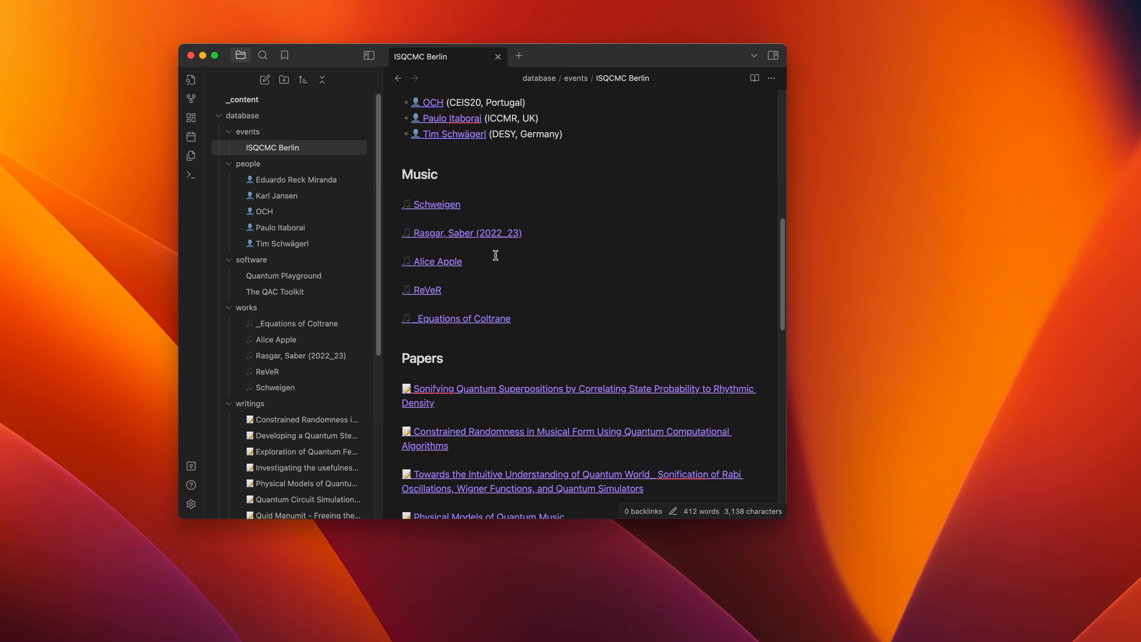
pyautogui.scroll(-10, 495, 255)
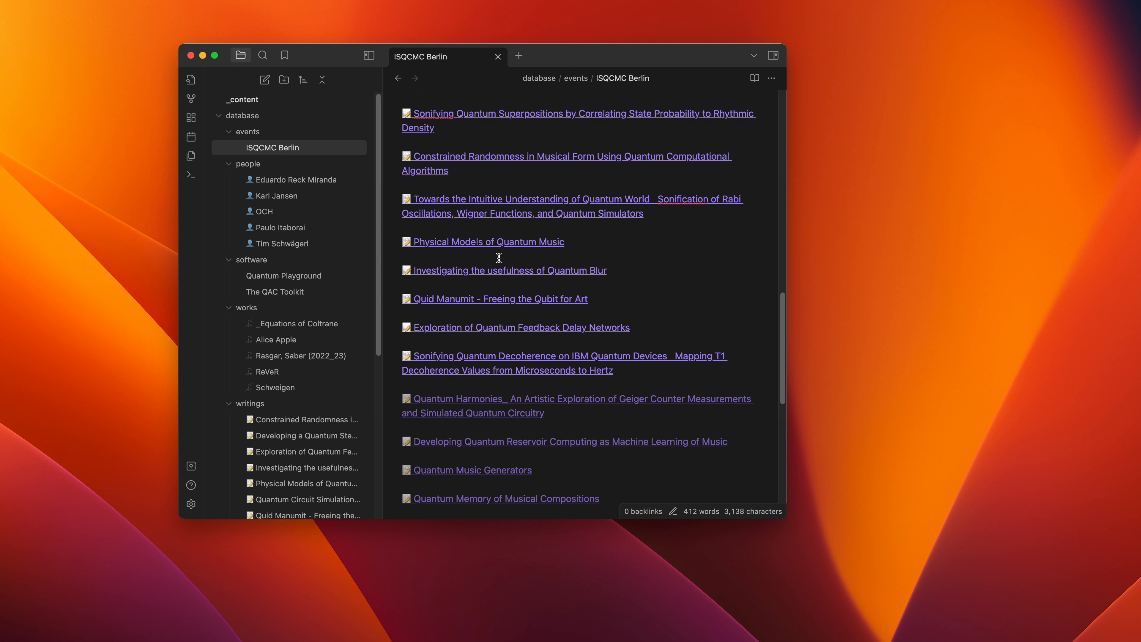
pyautogui.scroll(-1, 498, 258)
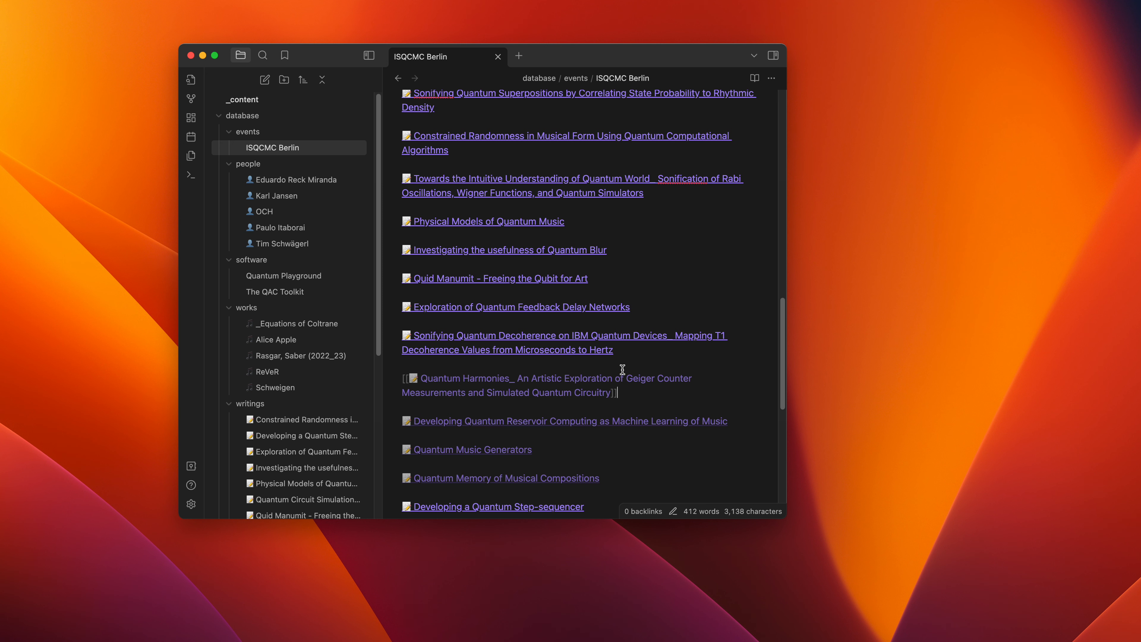
pyautogui.scroll(-1, 607, 388)
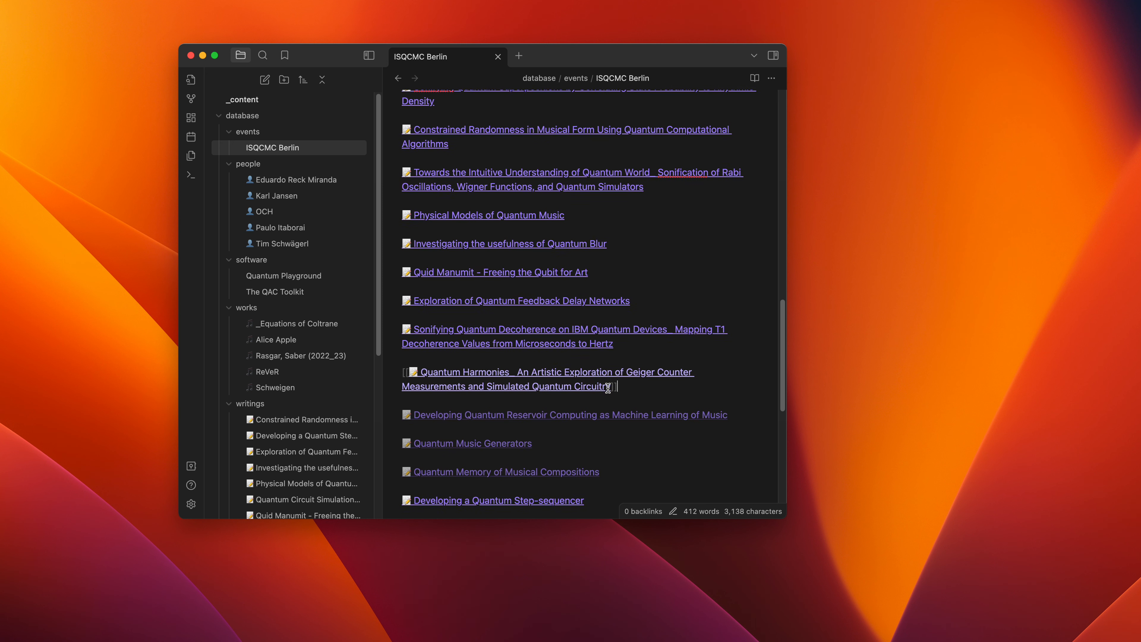
pyautogui.scroll(-3, 608, 387)
pyautogui.click(517, 309)
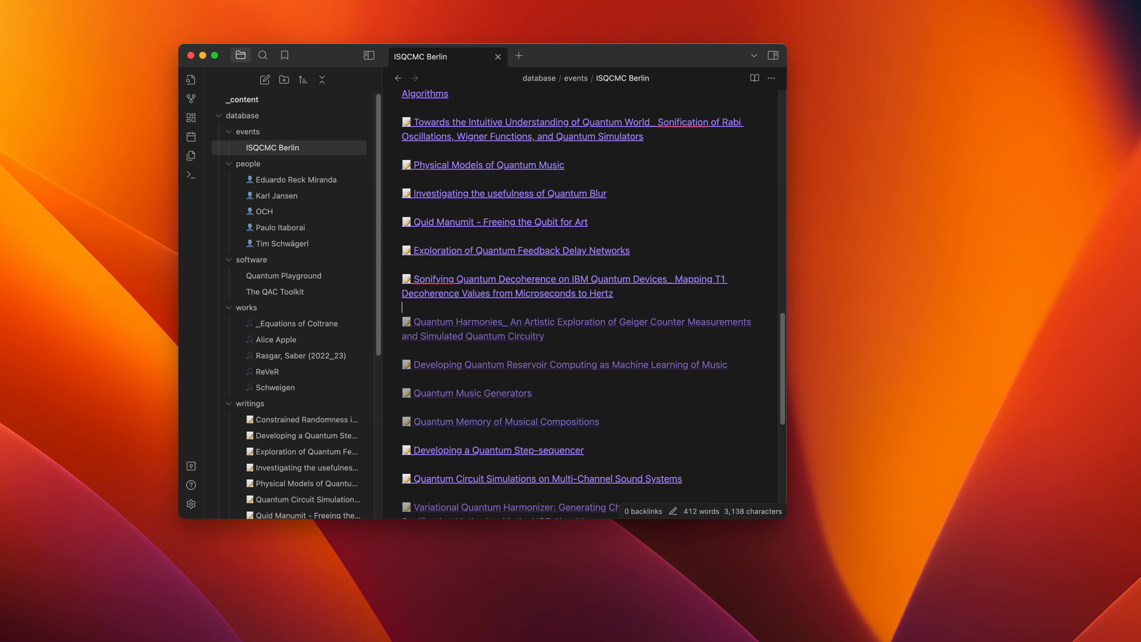
# - Switch to the browser, open the ISQCMC Berlin page from the database's Events and check how its Papers links are rendered
pyautogui.click(1015, 640)
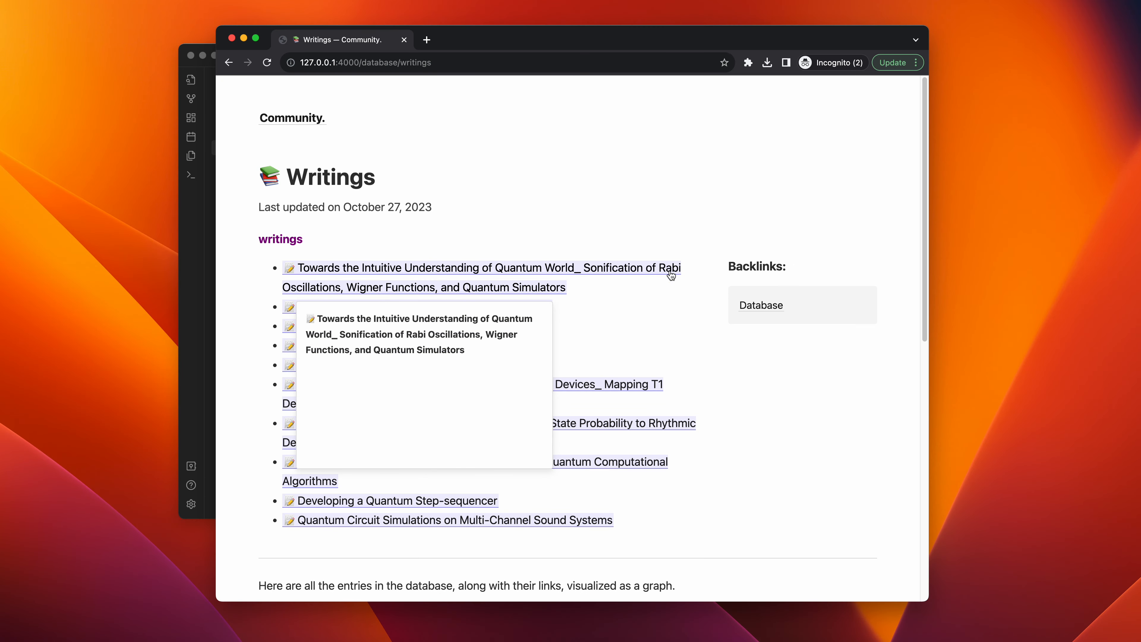
pyautogui.click(759, 307)
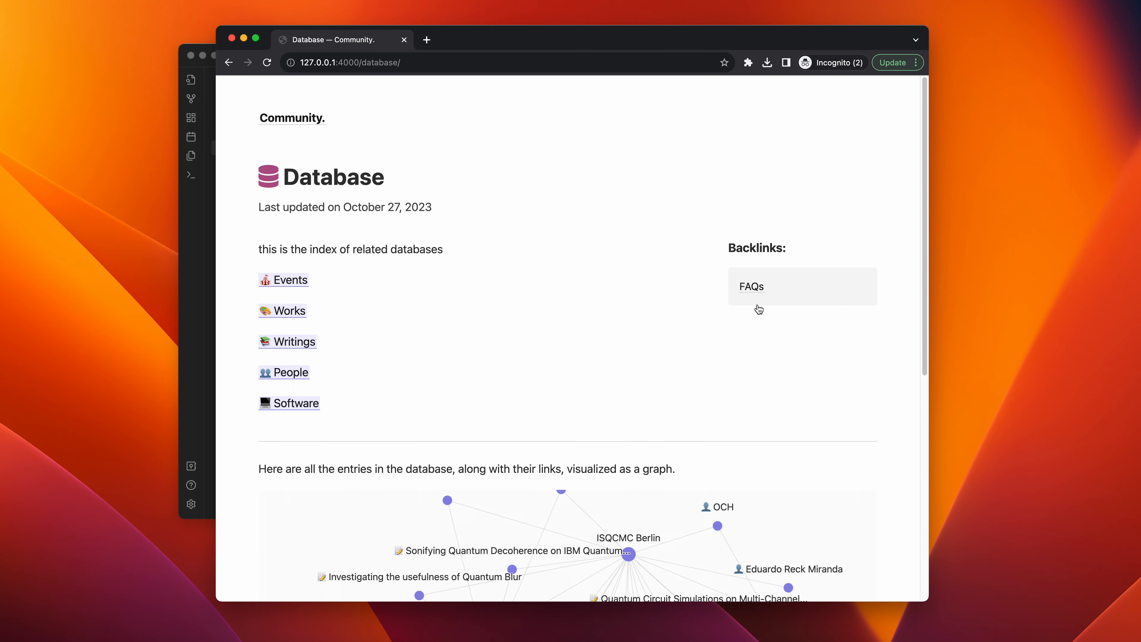
pyautogui.click(289, 280)
pyautogui.click(312, 271)
pyautogui.scroll(-20, 414, 272)
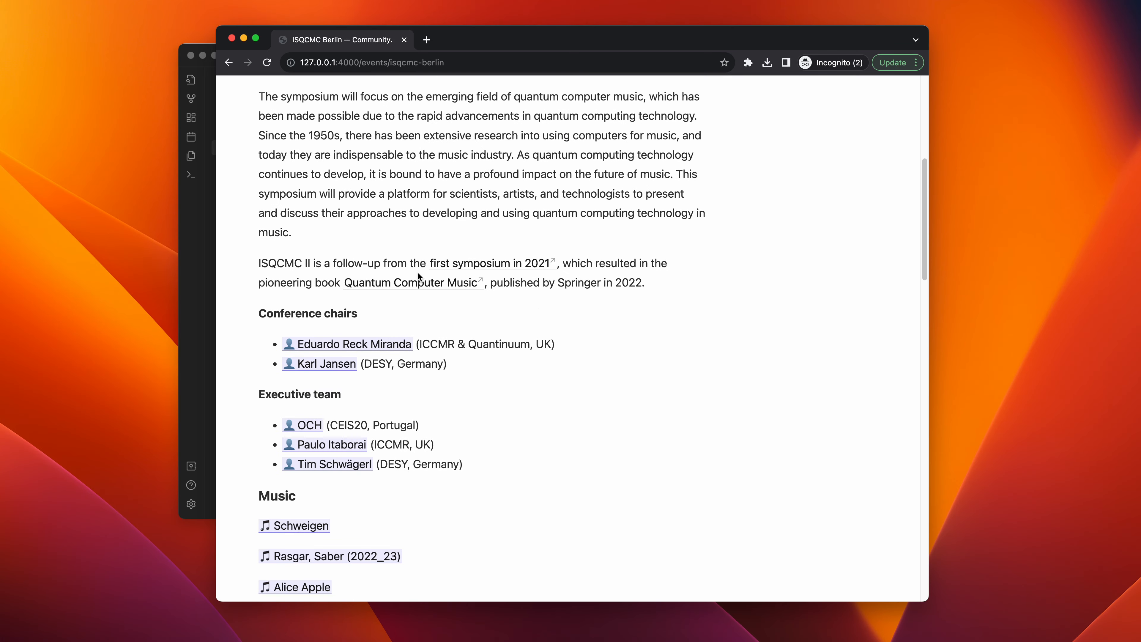
pyautogui.scroll(-2, 414, 270)
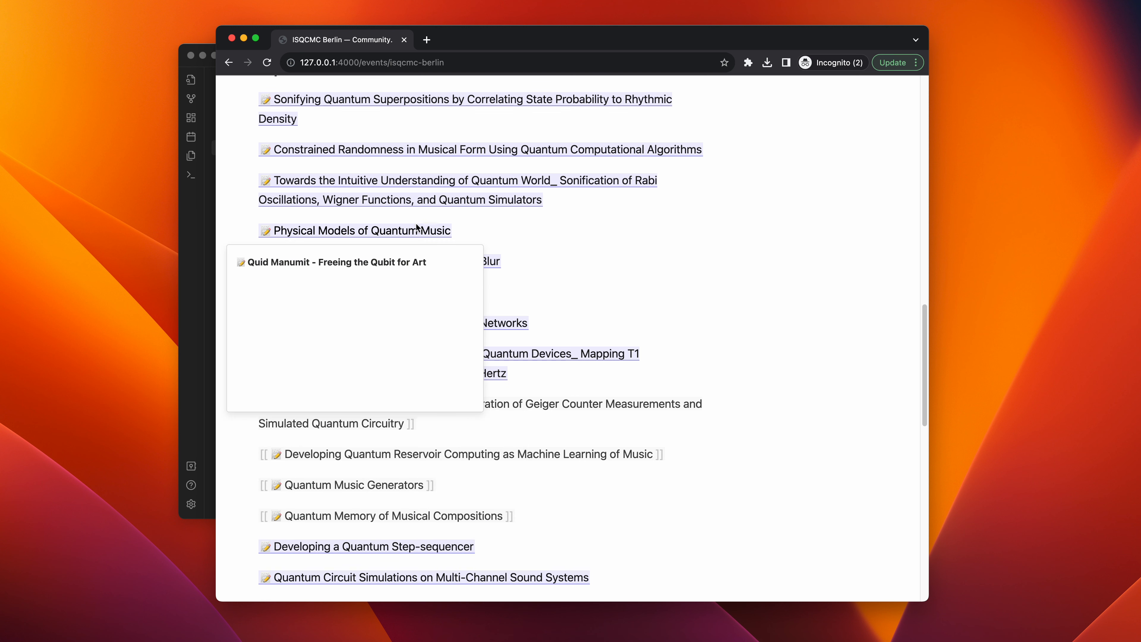
pyautogui.scroll(15, 335, 130)
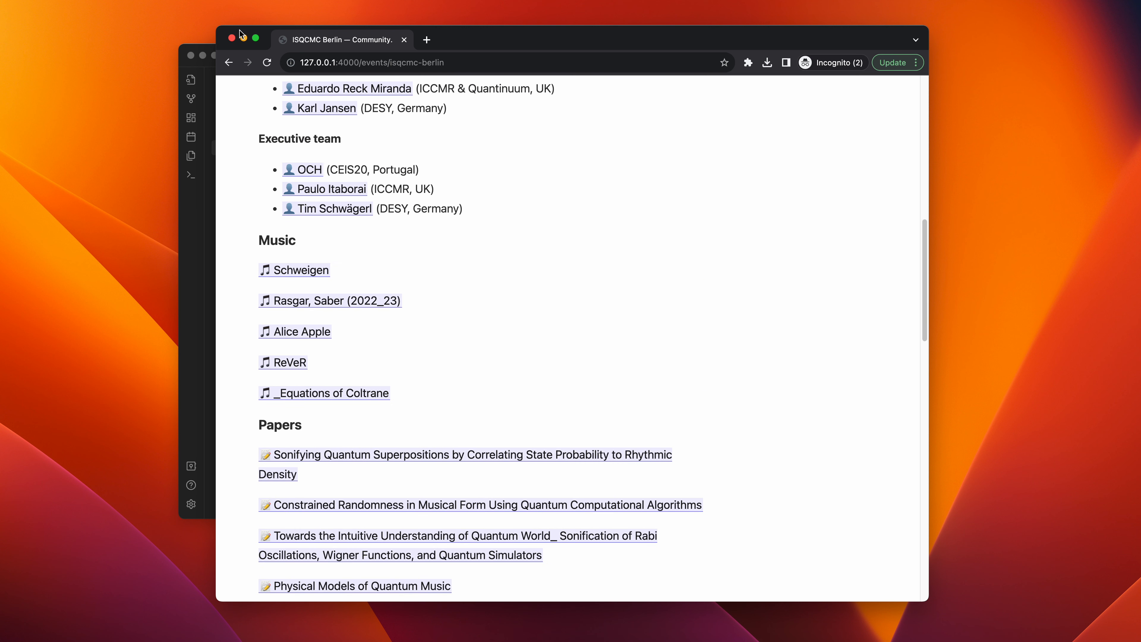
# - Return to Obsidian and create the missing note from the "Quantum Harmonies_ An Artistic Exploration of Geiger Counter Measurements and Simulated Quantum Circuitry" link
pyautogui.click(243, 38)
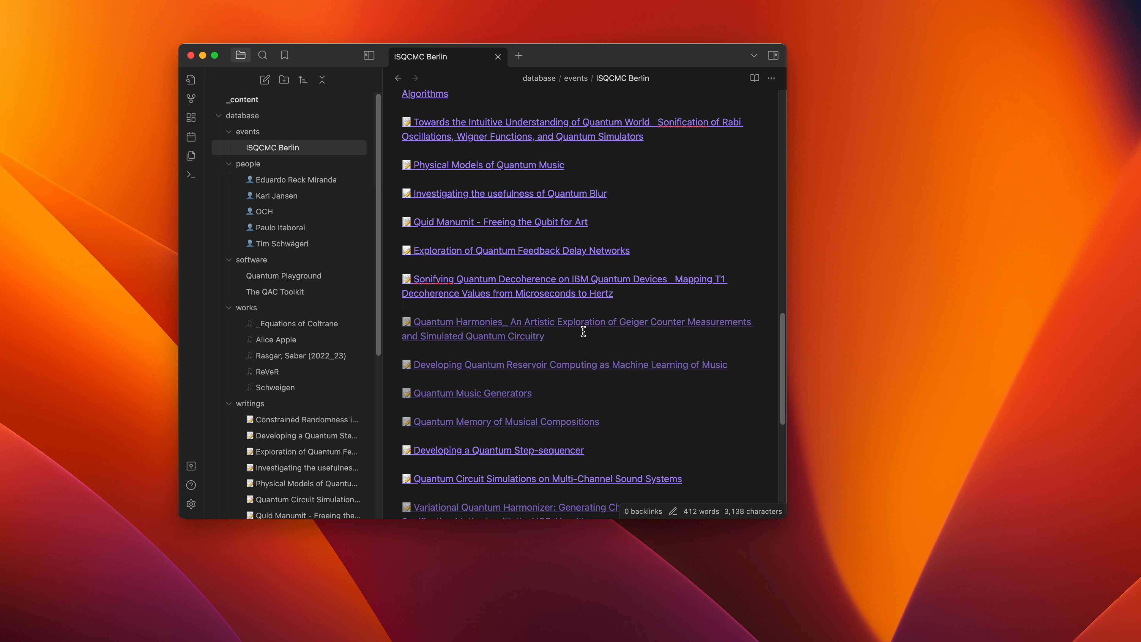
pyautogui.click(502, 324)
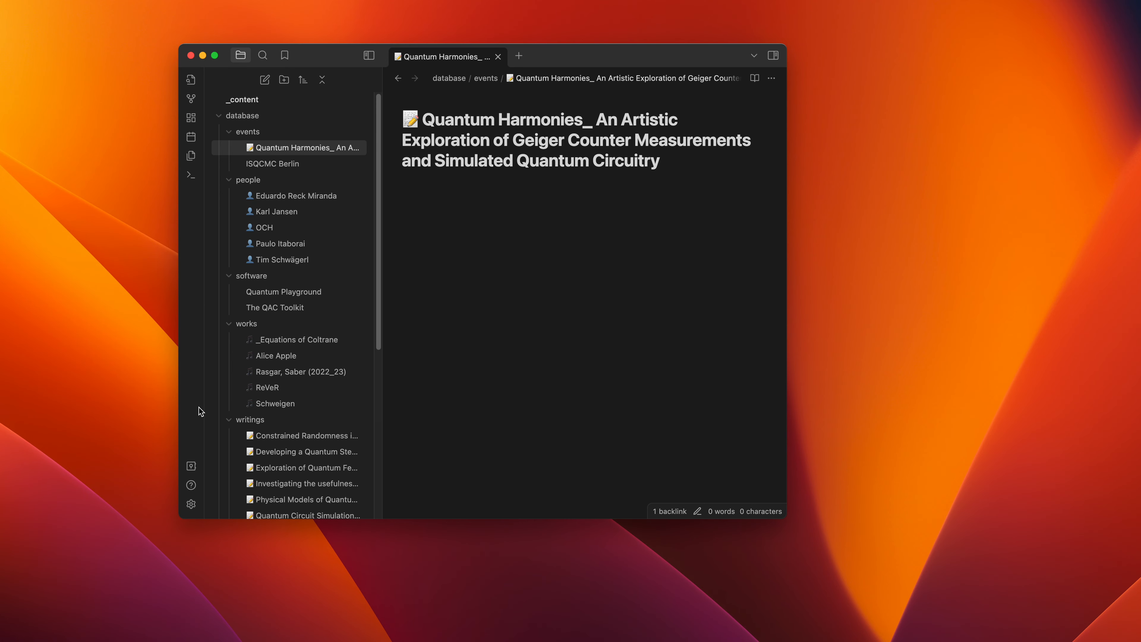
# - Check the default location for new notes in the Files & Links settings, keeping "Same folder as current file"
pyautogui.click(191, 504)
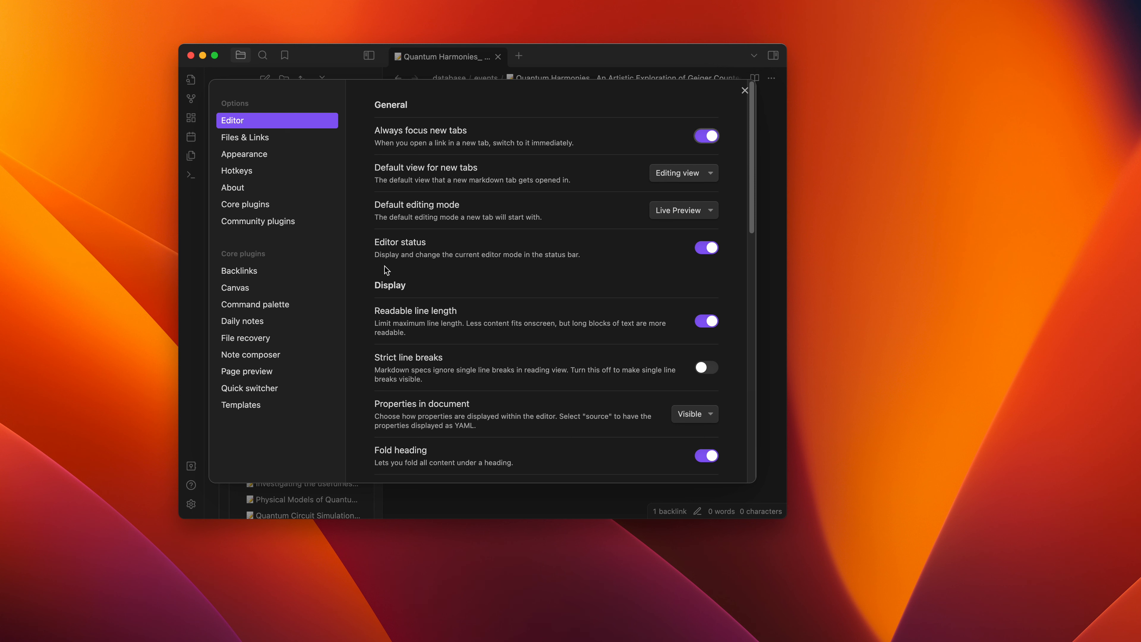
pyautogui.click(266, 139)
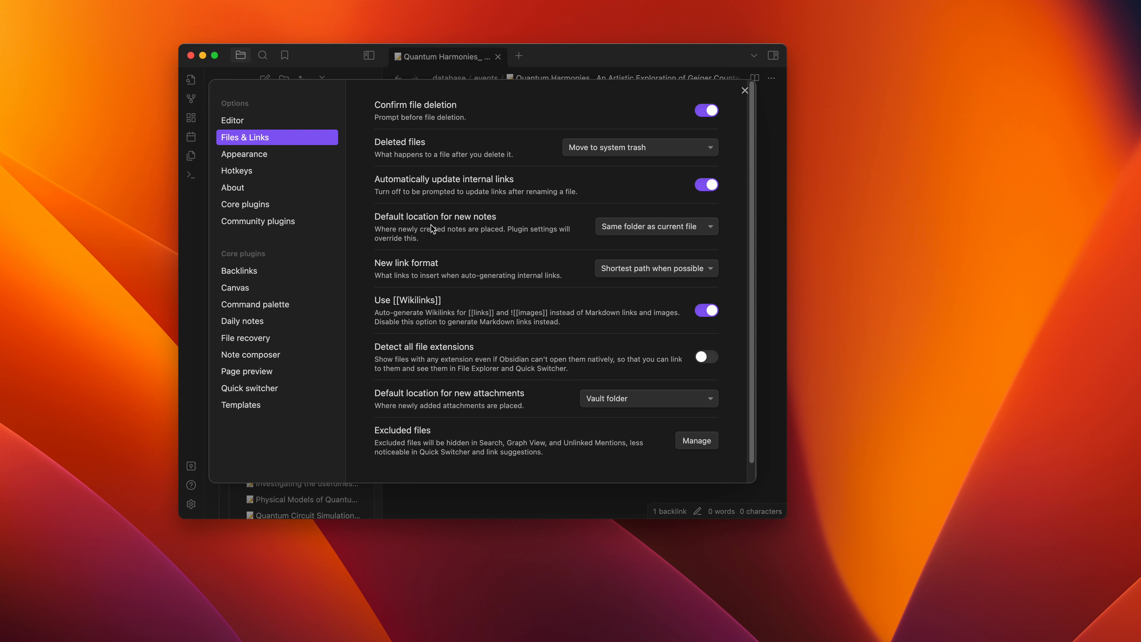
pyautogui.click(636, 226)
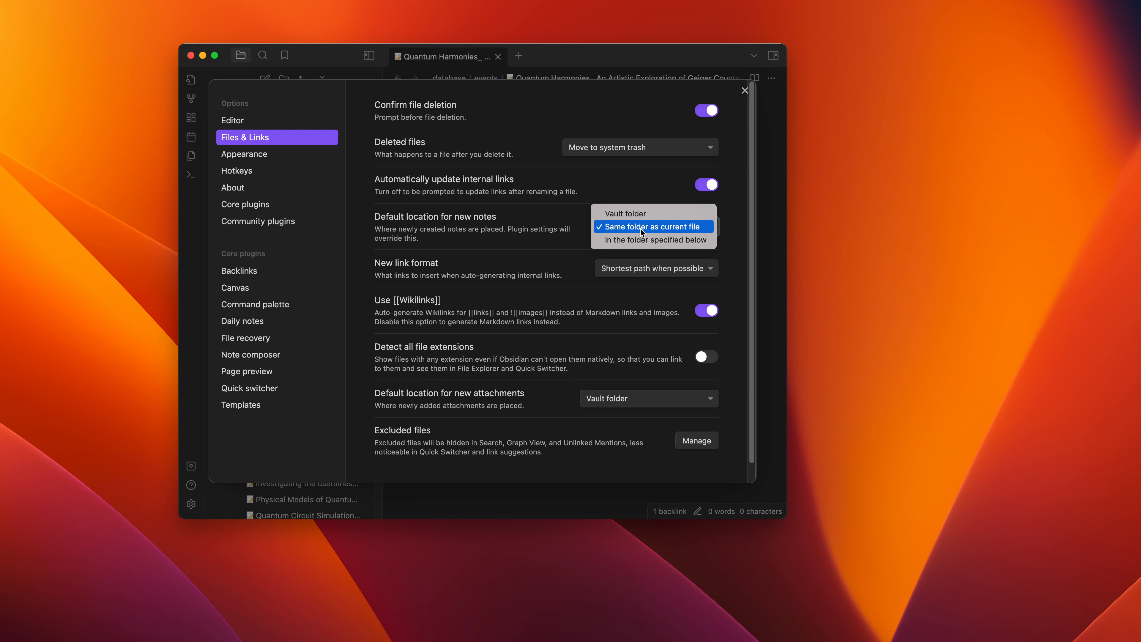
pyautogui.click(641, 230)
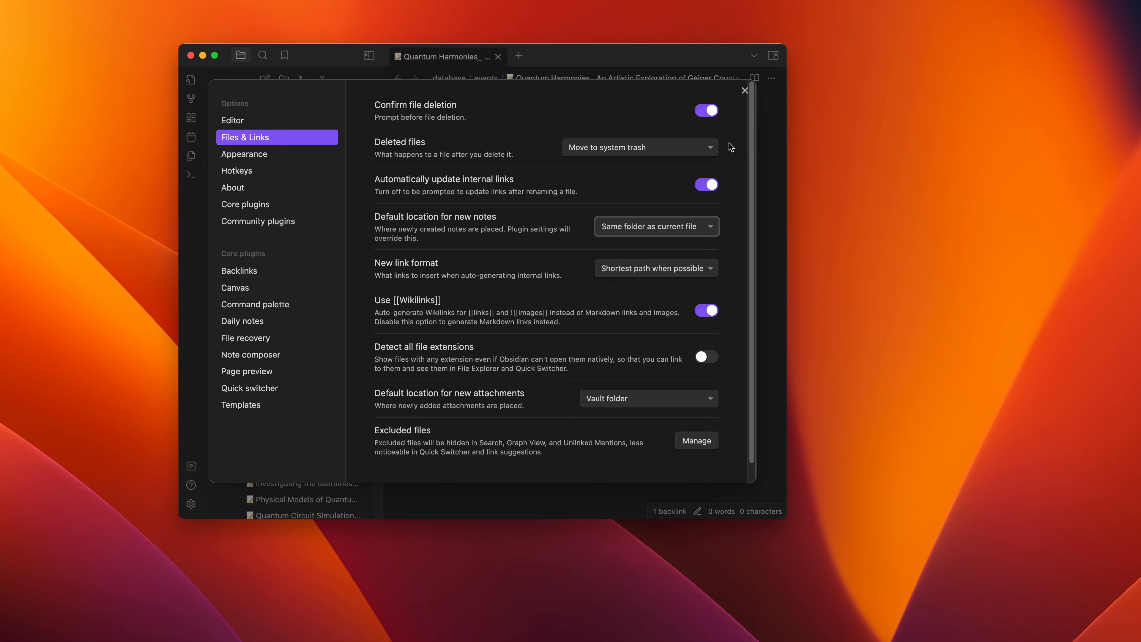
pyautogui.click(744, 91)
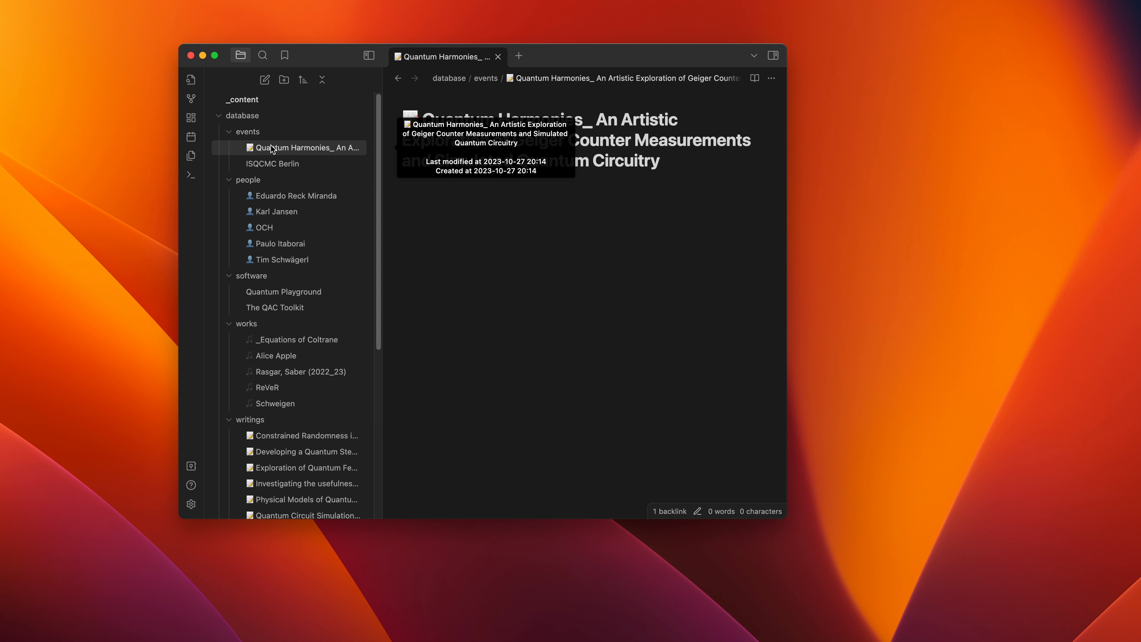
# - Move the Quantum Harmonies note from the events folder to writings, and reopen the ISQCMC Berlin note at its Papers links
pyautogui.moveTo(272, 150); pyautogui.dragTo(257, 420)
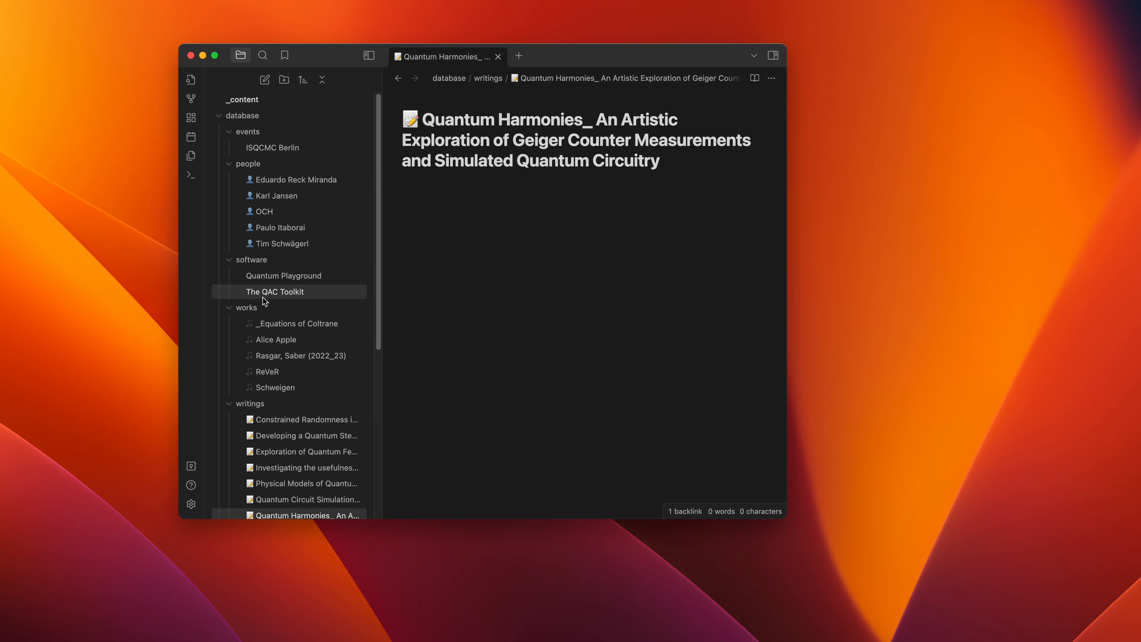
pyautogui.click(273, 146)
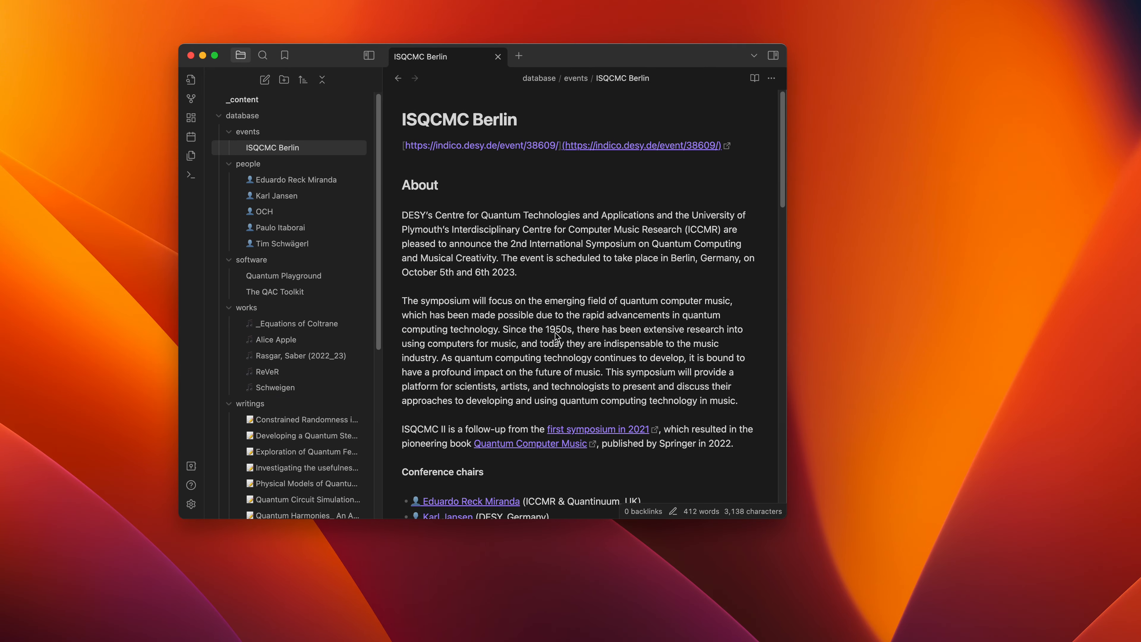
pyautogui.scroll(-5, 559, 332)
pyautogui.scroll(-10, 559, 331)
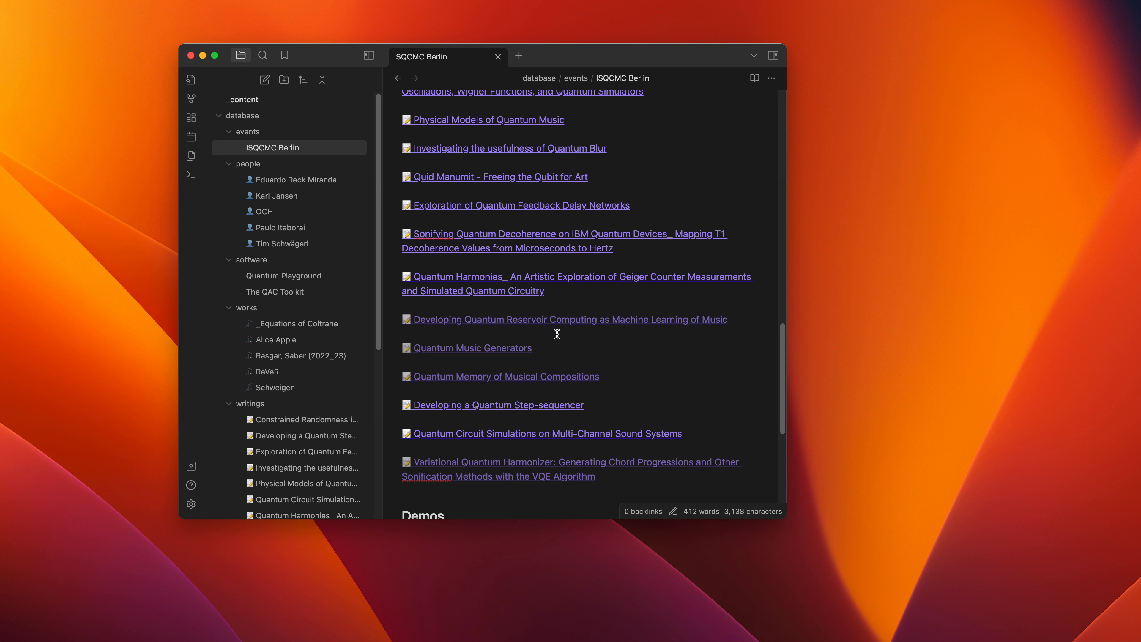
# - Create the missing note from the "Developing Quantum Reservoir Computing as Machine Learning of Music" link and return to ISQCMC Berlin
pyautogui.click(743, 314)
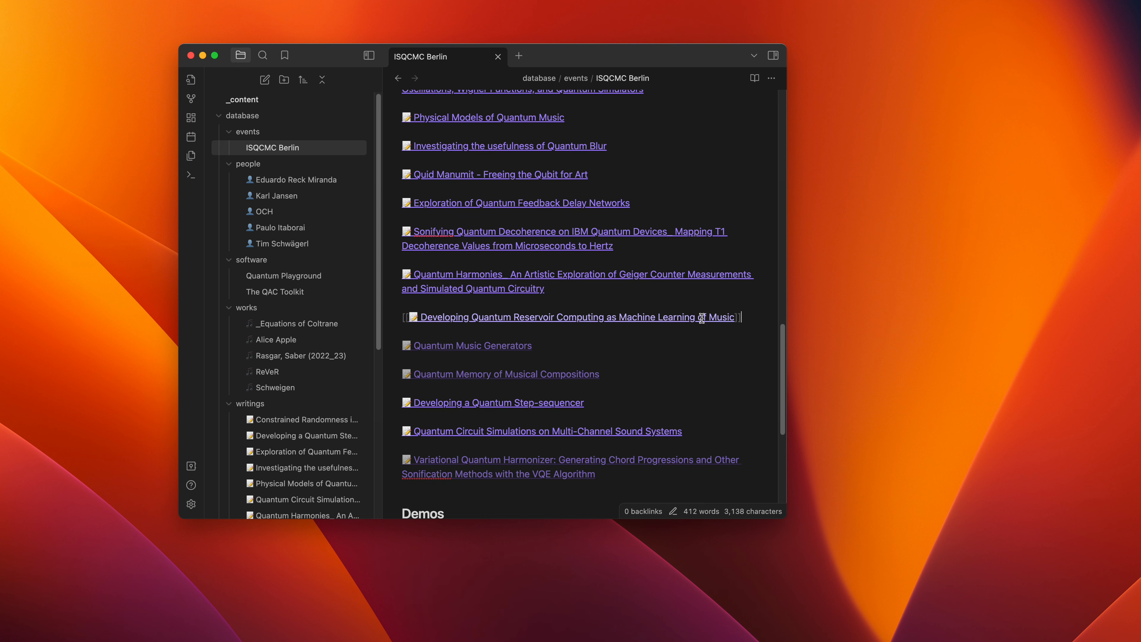
pyautogui.click(659, 344)
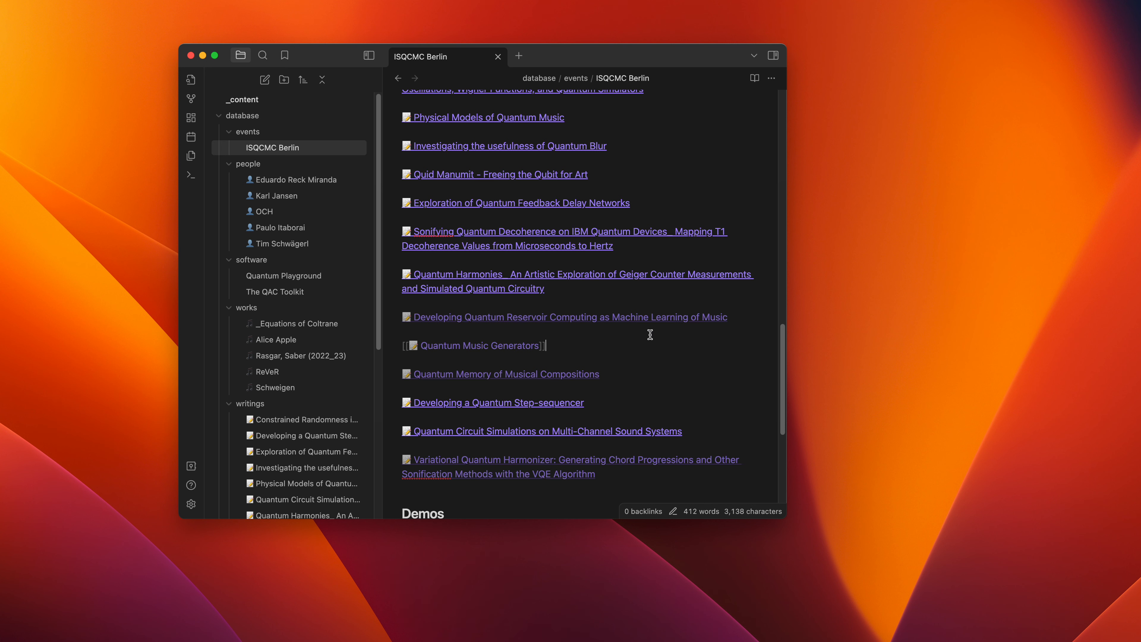
pyautogui.click(645, 317)
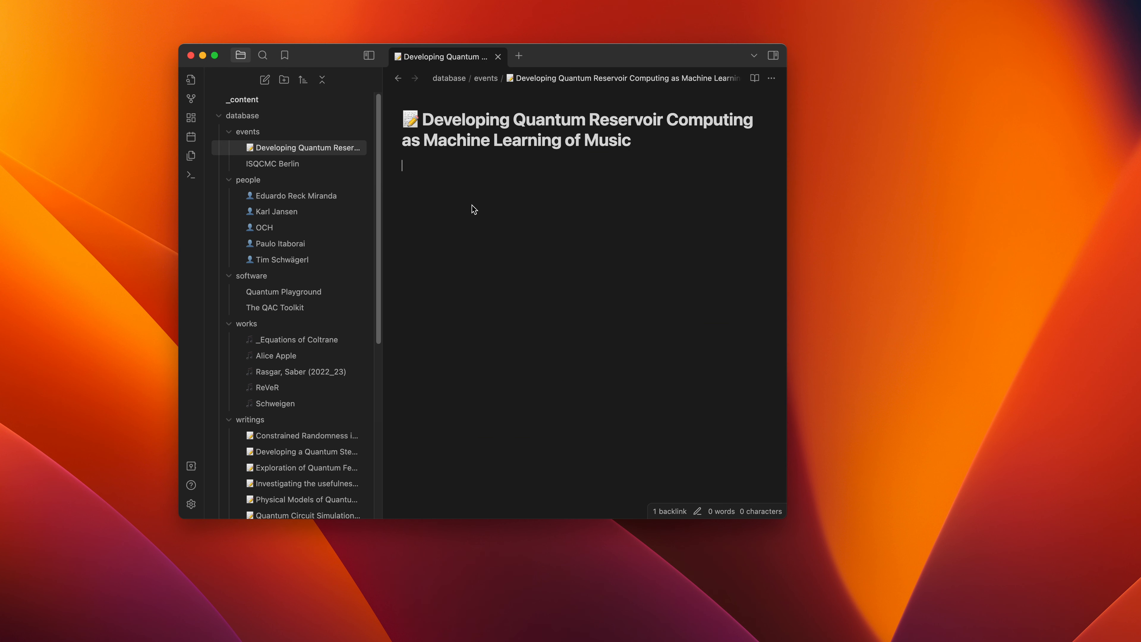
pyautogui.press('super+alt+Left')
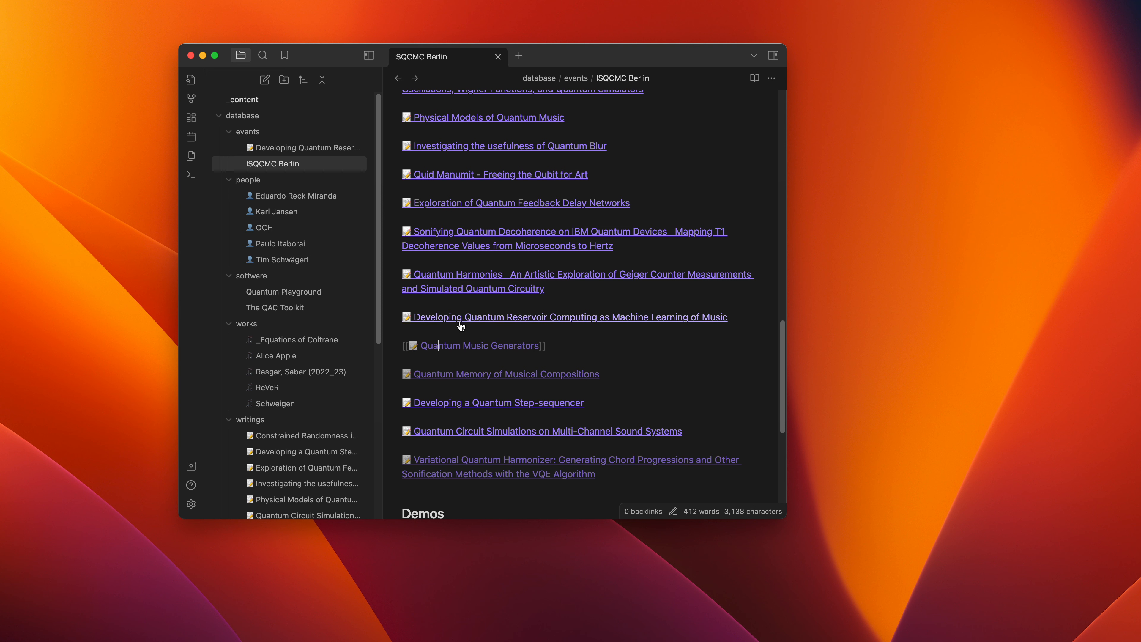
# - Create the missing notes from the "Quantum Music Generators" and "Quantum Memory of Musical Compositions" links, returning to ISQCMC Berlin after each
pyautogui.moveTo(457, 320); pyautogui.dragTo(453, 327)
pyautogui.click(450, 345)
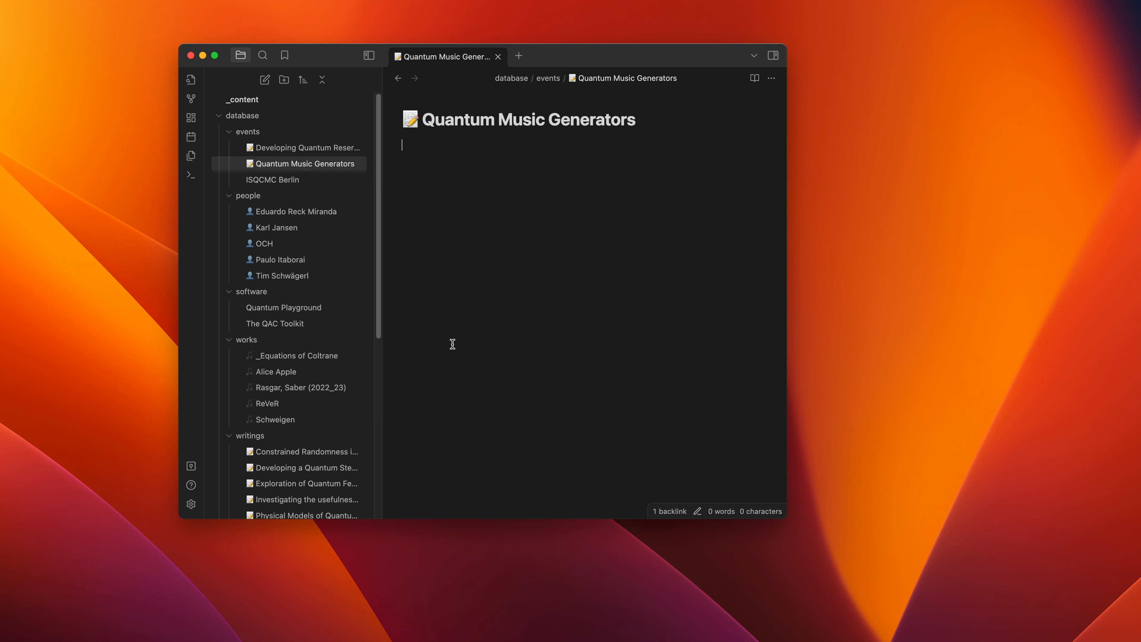
pyautogui.press('super+alt+Left')
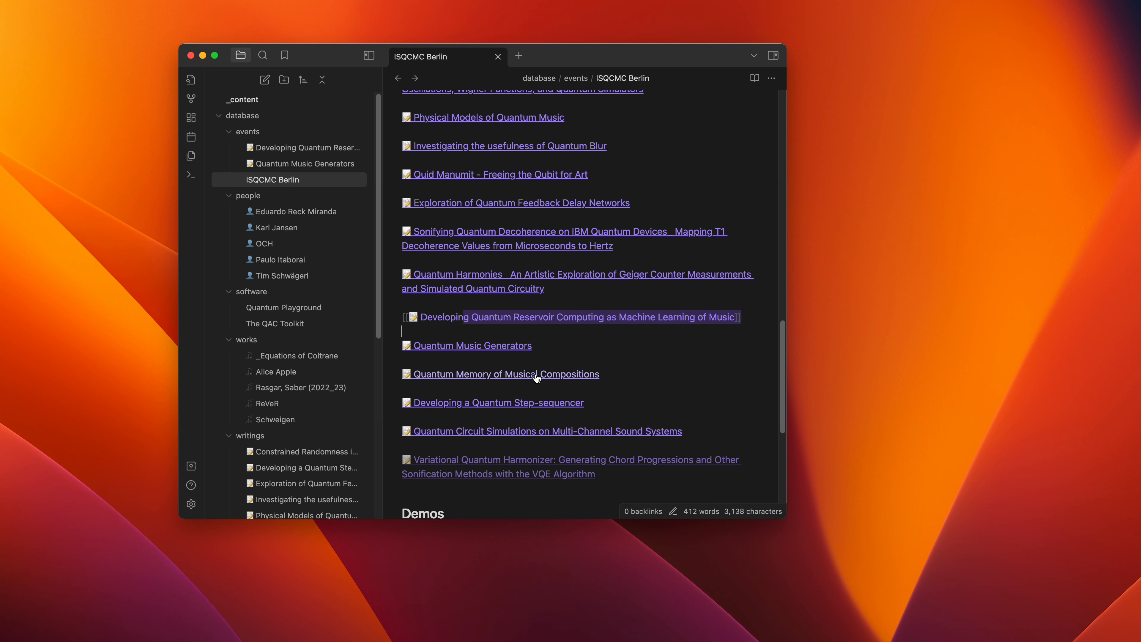
pyautogui.click(558, 376)
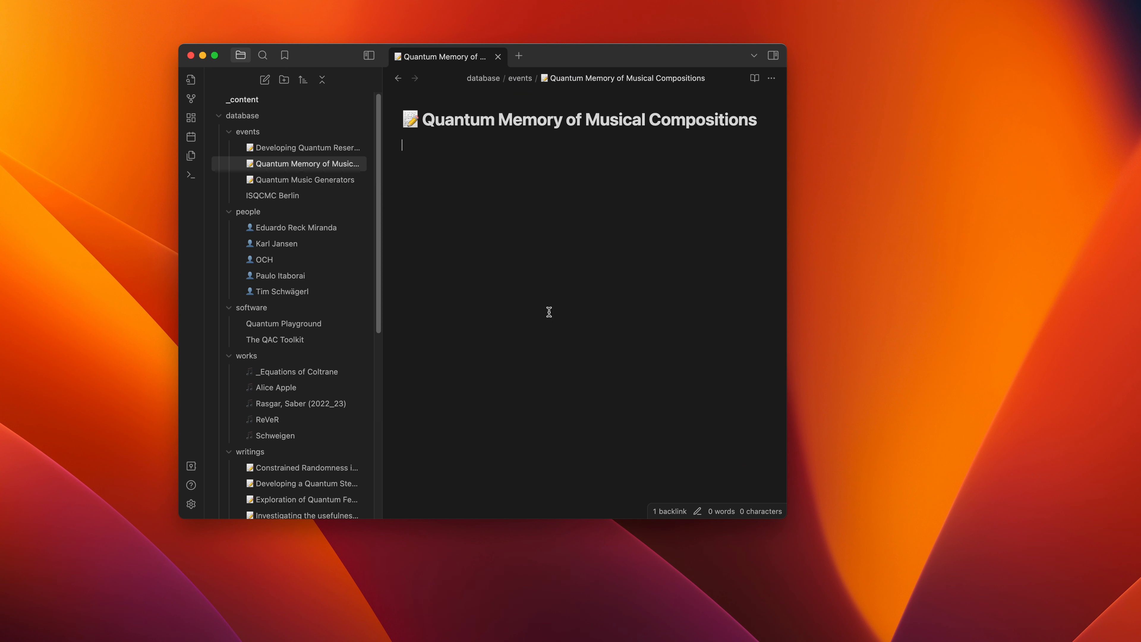
pyautogui.press('cmd+alt+Left')
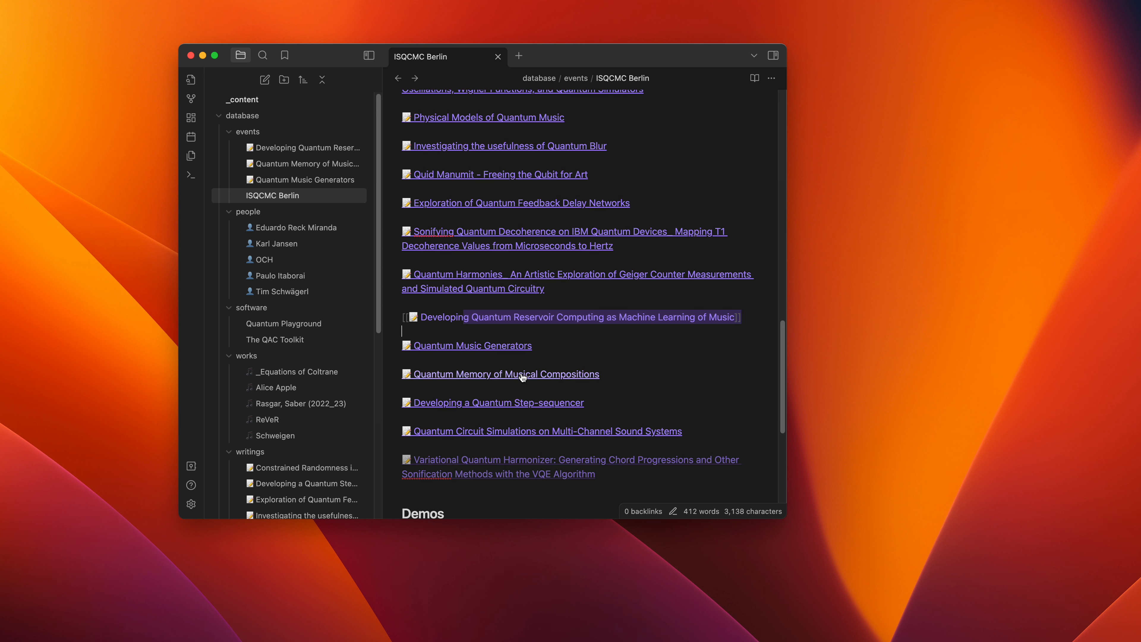
# - Try to create the missing note from the "Variational Quantum Harmonizer:" link at the end of the Papers list
pyautogui.scroll(-3, 508, 366)
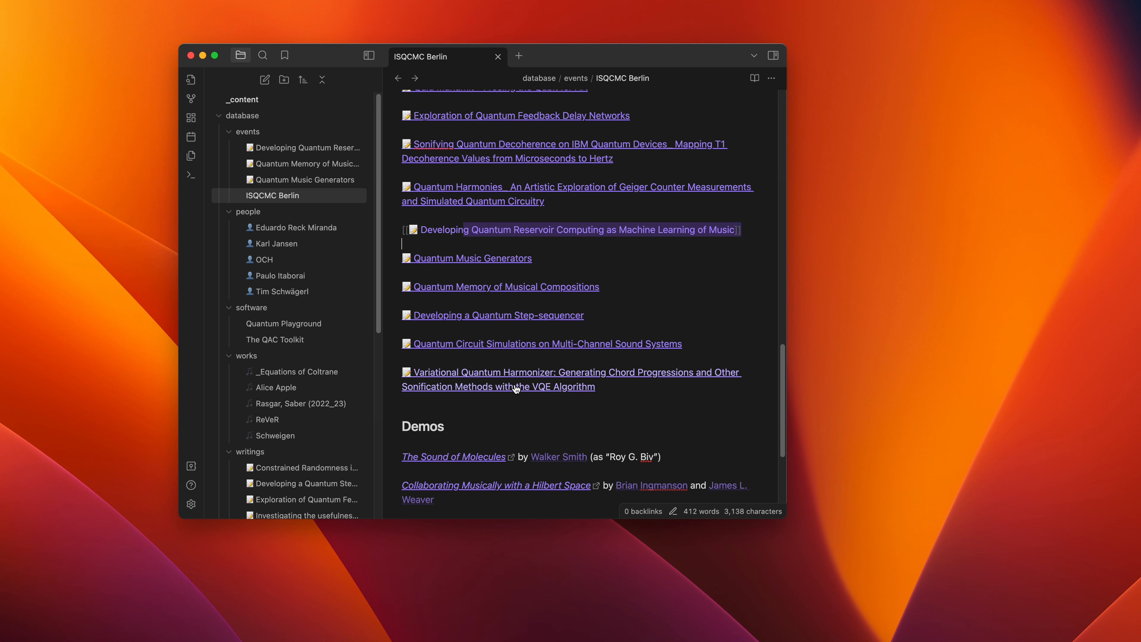
pyautogui.click(515, 390)
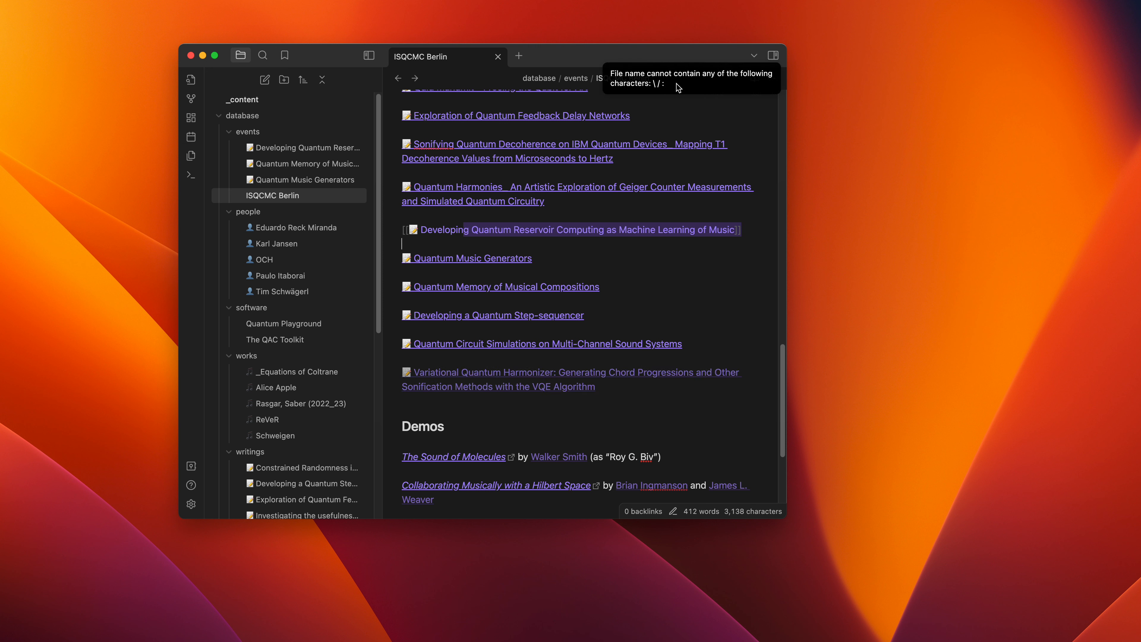
pyautogui.scroll(-1, 263, 387)
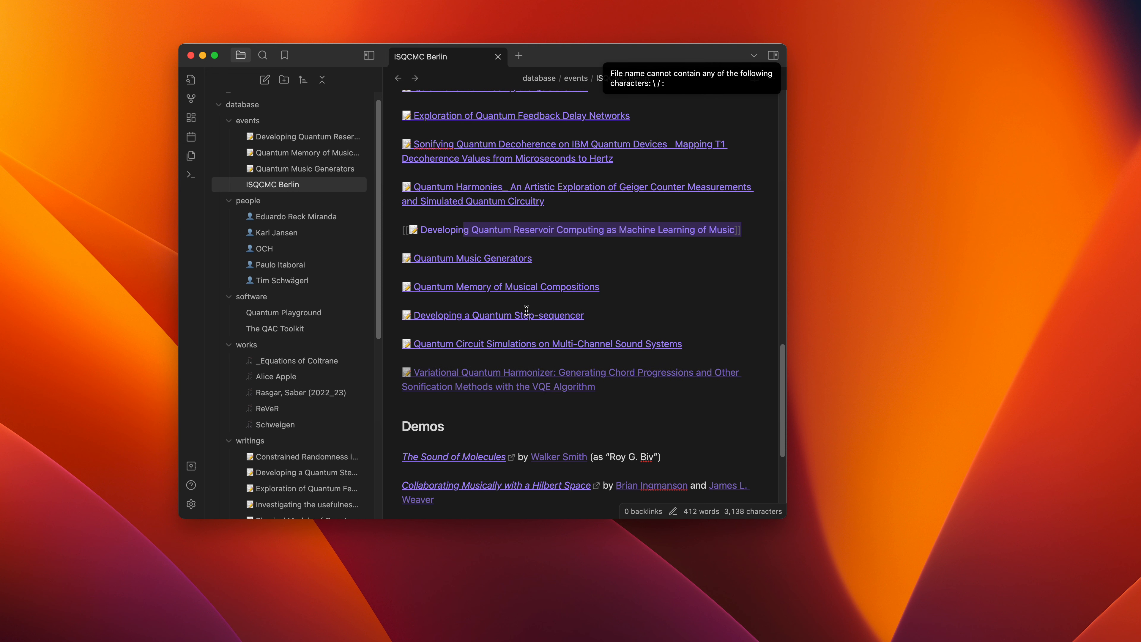
# - Replace the colon after "Variational Quantum Harmonizer" in the last Papers link with an underscore
pyautogui.click(599, 386)
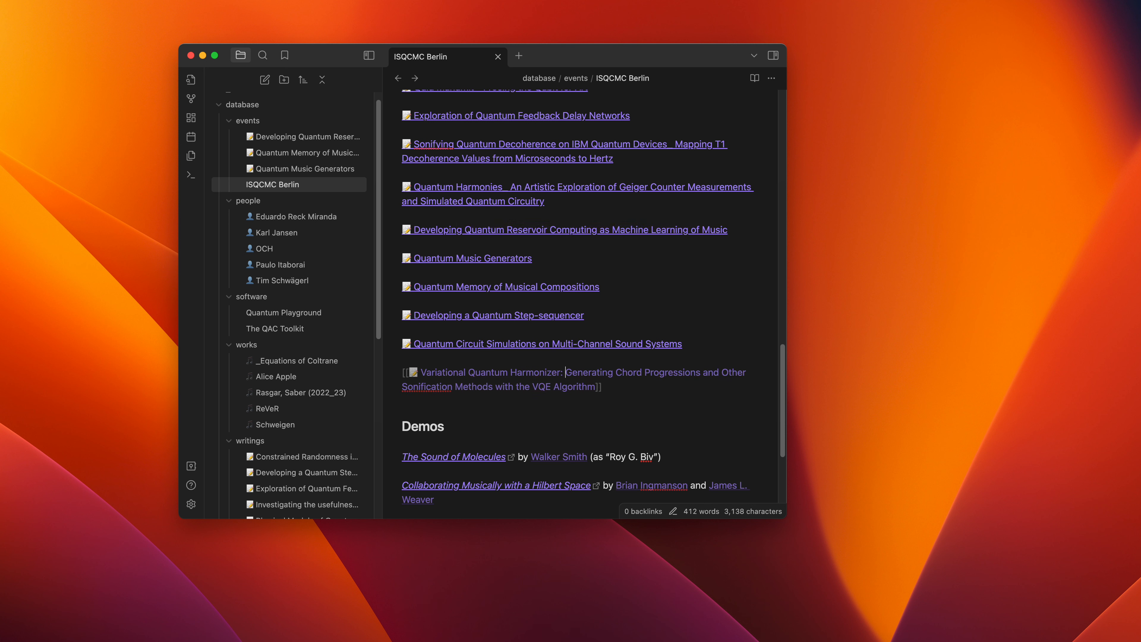
pyautogui.write('_ _')
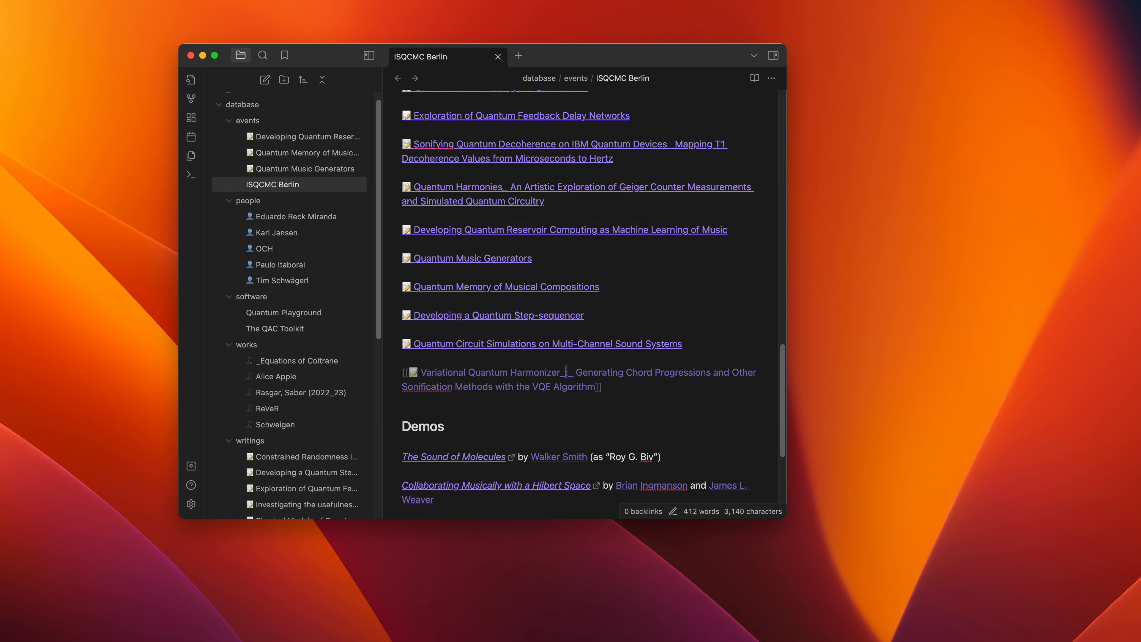
pyautogui.press('BackSpace')
pyautogui.press('BackSpace')
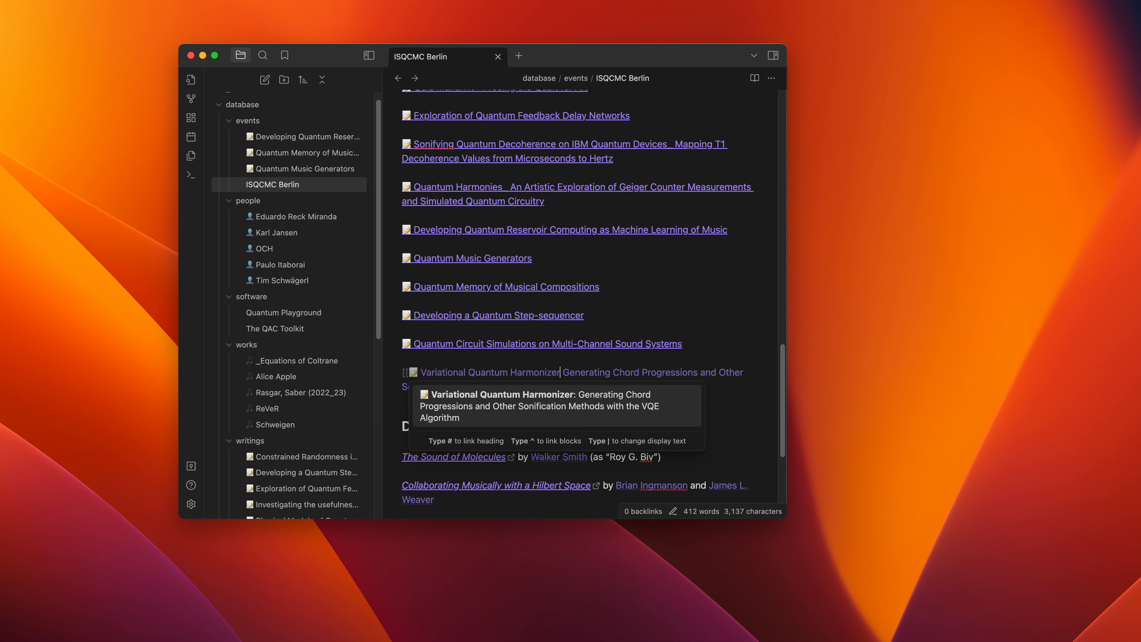
pyautogui.write('_')
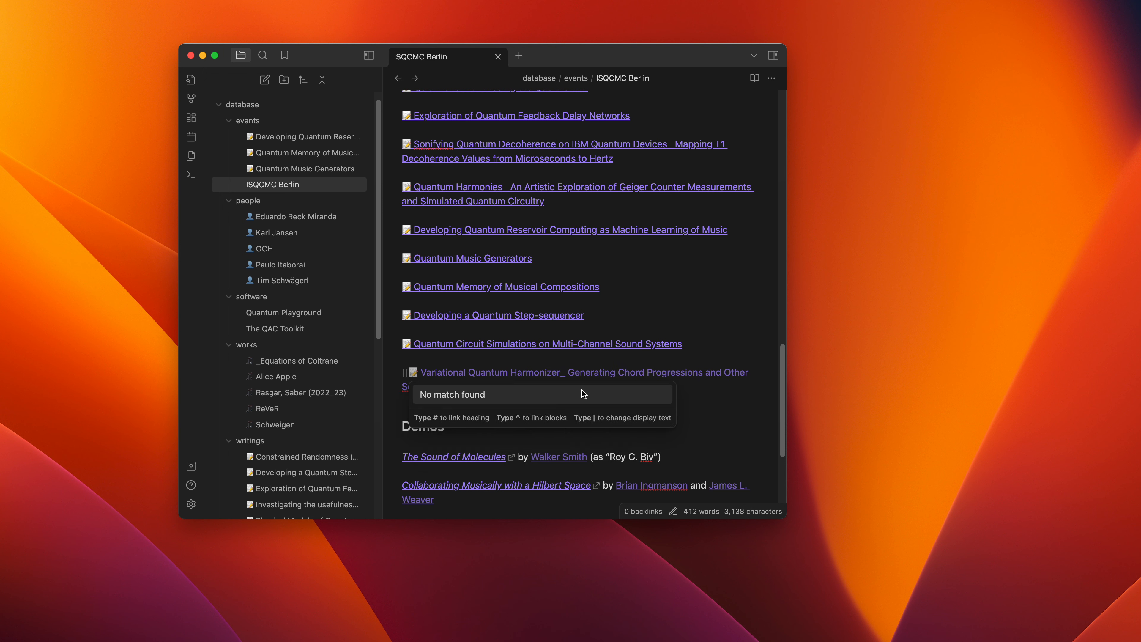
pyautogui.click(723, 395)
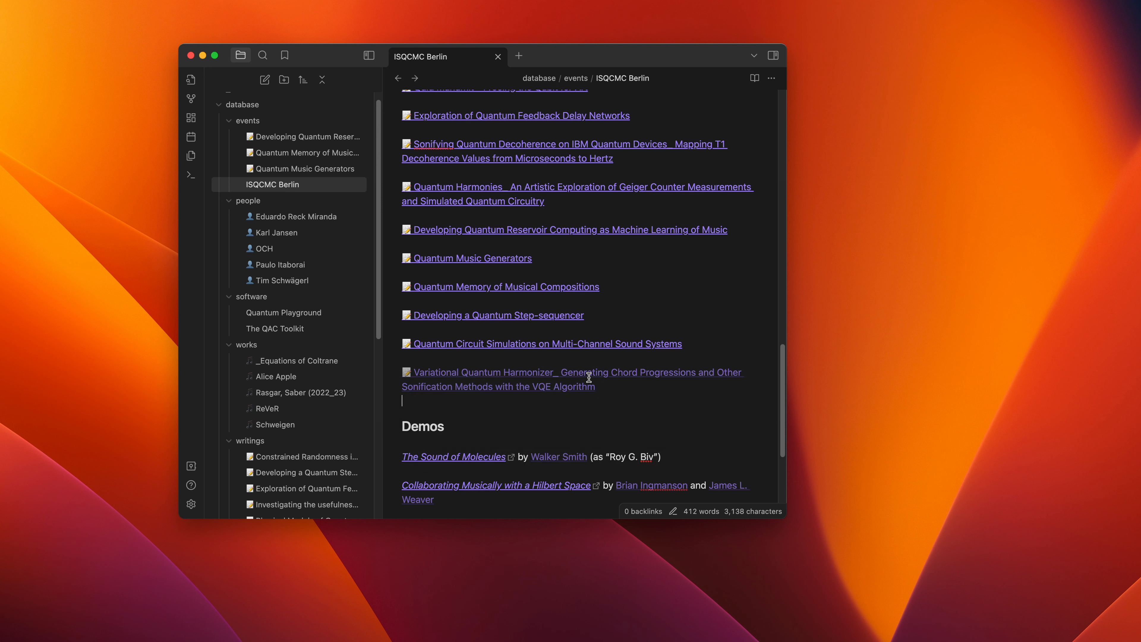
# - Create the missing note from the corrected "Variational Quantum Harmonizer_" link and return to the ISQCMC Berlin note
pyautogui.click(559, 378)
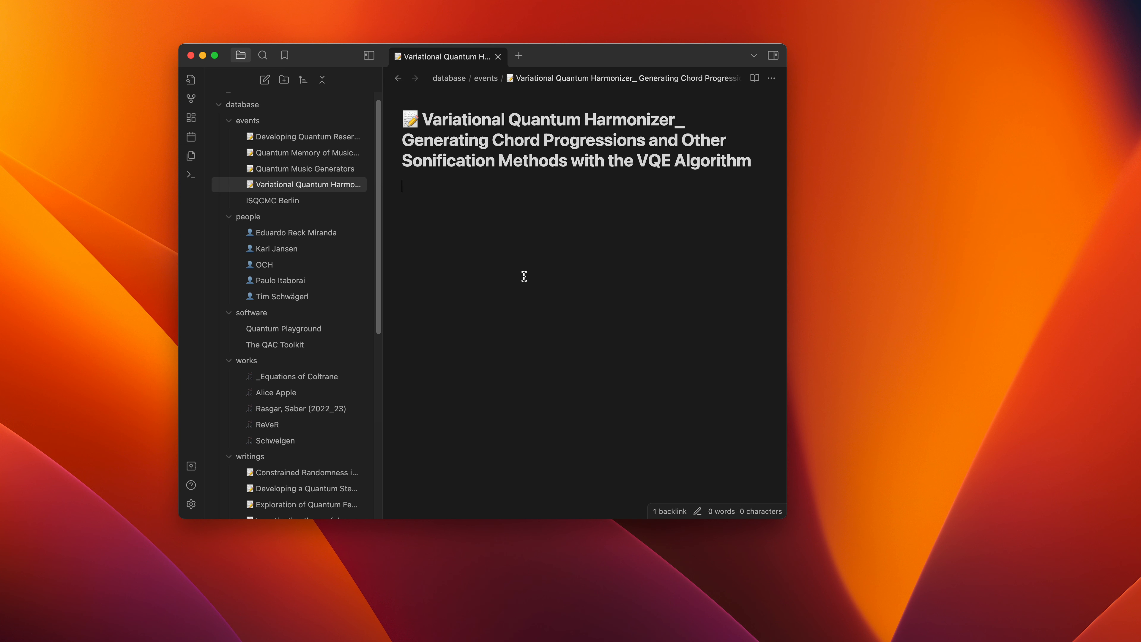
pyautogui.press('super+alt+Left')
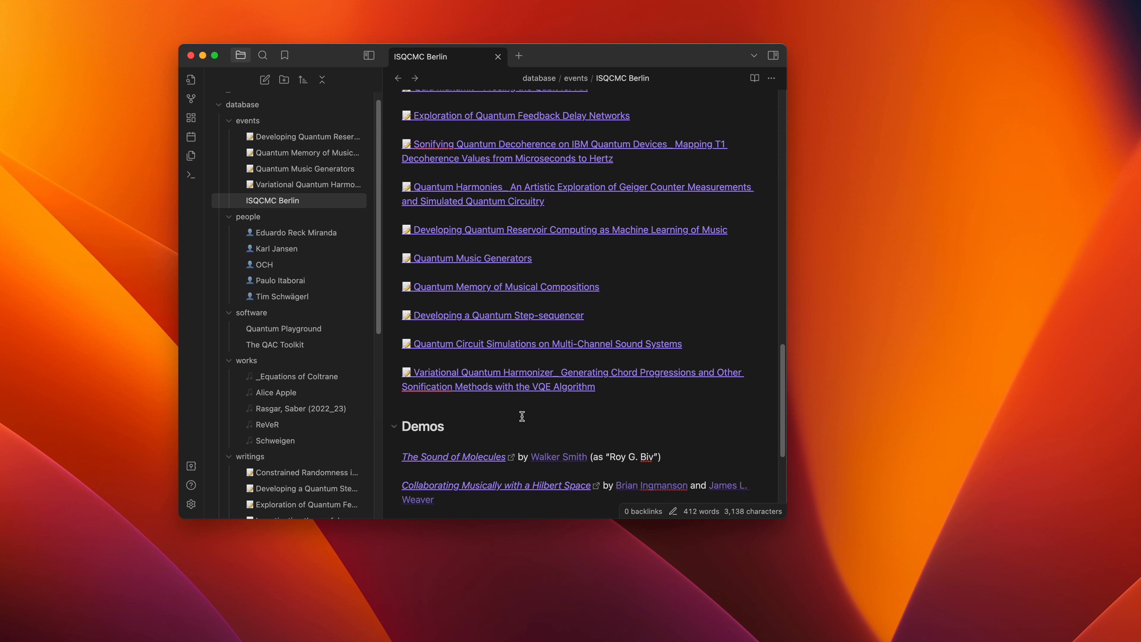
pyautogui.scroll(-3, 522, 416)
pyautogui.scroll(6, 517, 408)
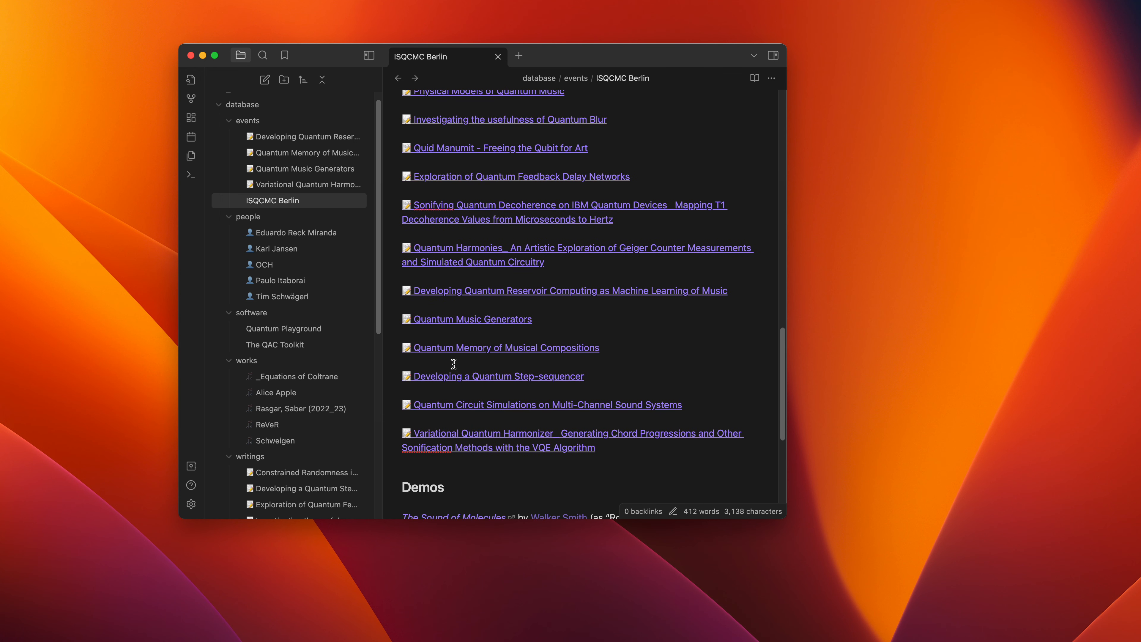
# - Move the four newly created paper notes together from the events folder to database/writings
pyautogui.click(283, 185)
pyautogui.keyDown('shift'); pyautogui.click(283, 137); pyautogui.keyUp('shift')
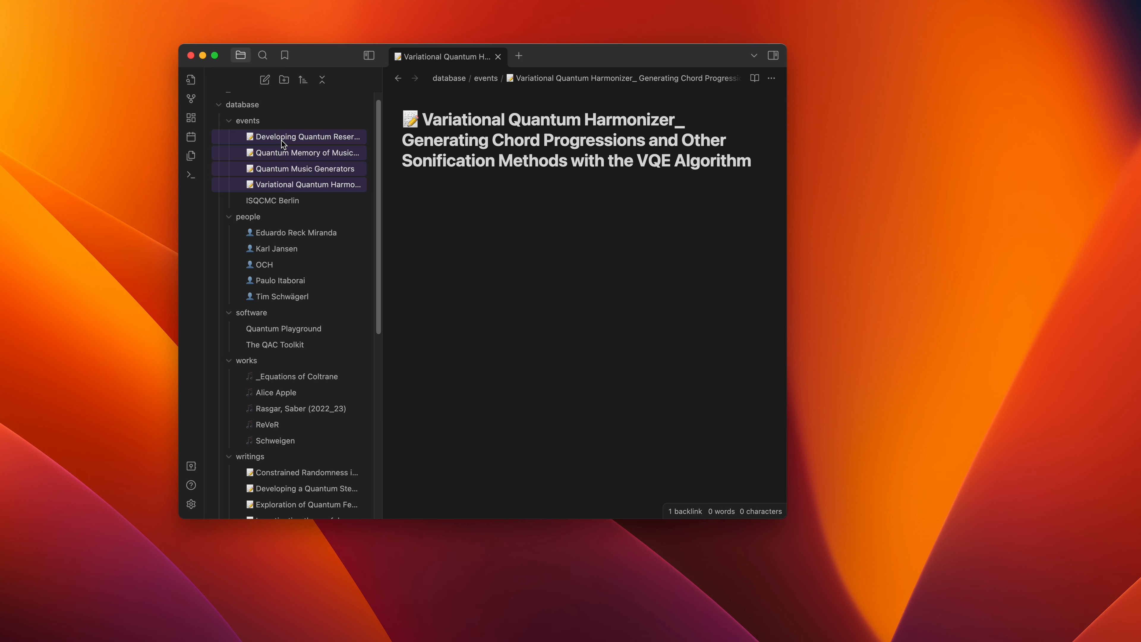
pyautogui.rightClick(282, 143)
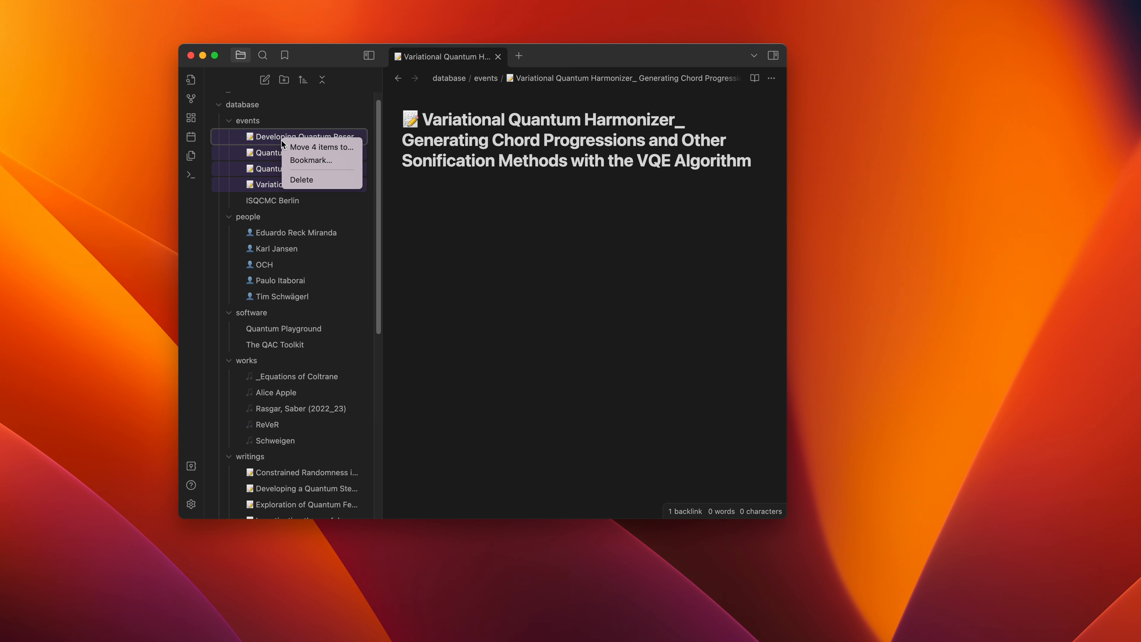
pyautogui.click(300, 150)
pyautogui.write('writ')
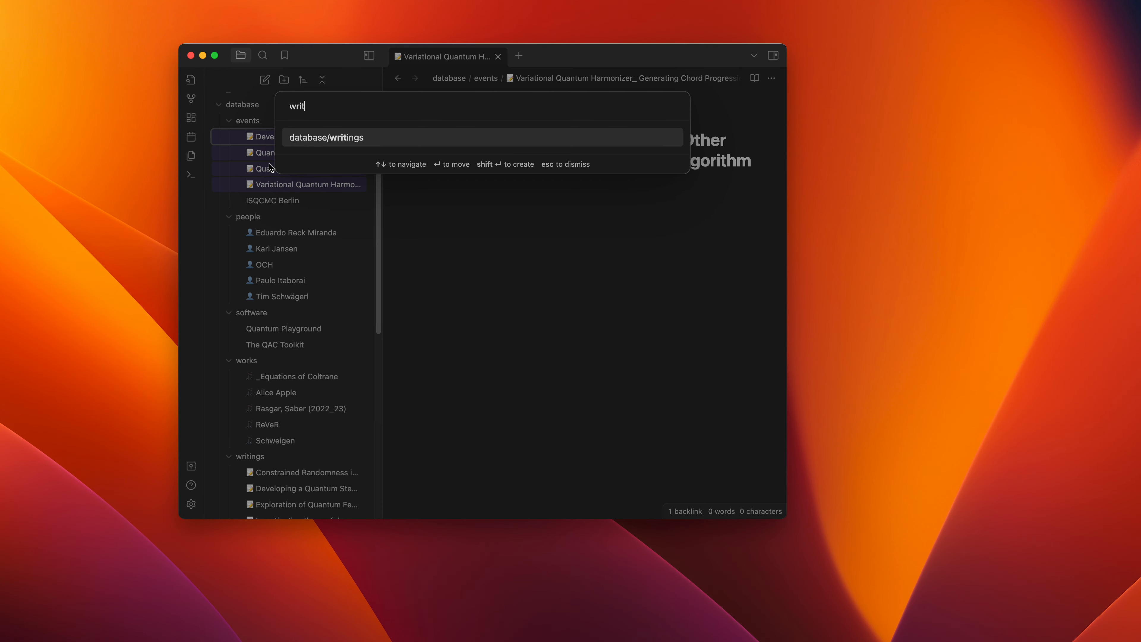
pyautogui.press('Return')
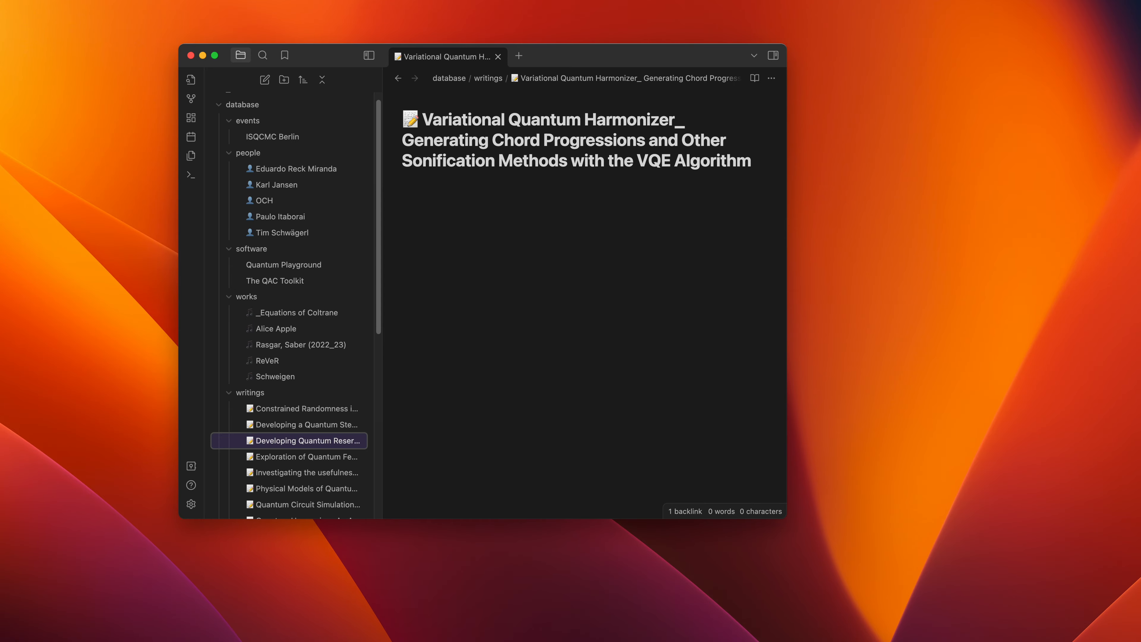
# - Switch to the Terminal, restart the site server with "bundle exec jekyll serve --livereload" and minimize the window
pyautogui.press('super+Tab')
pyautogui.hotkey('ctrl', 'c')
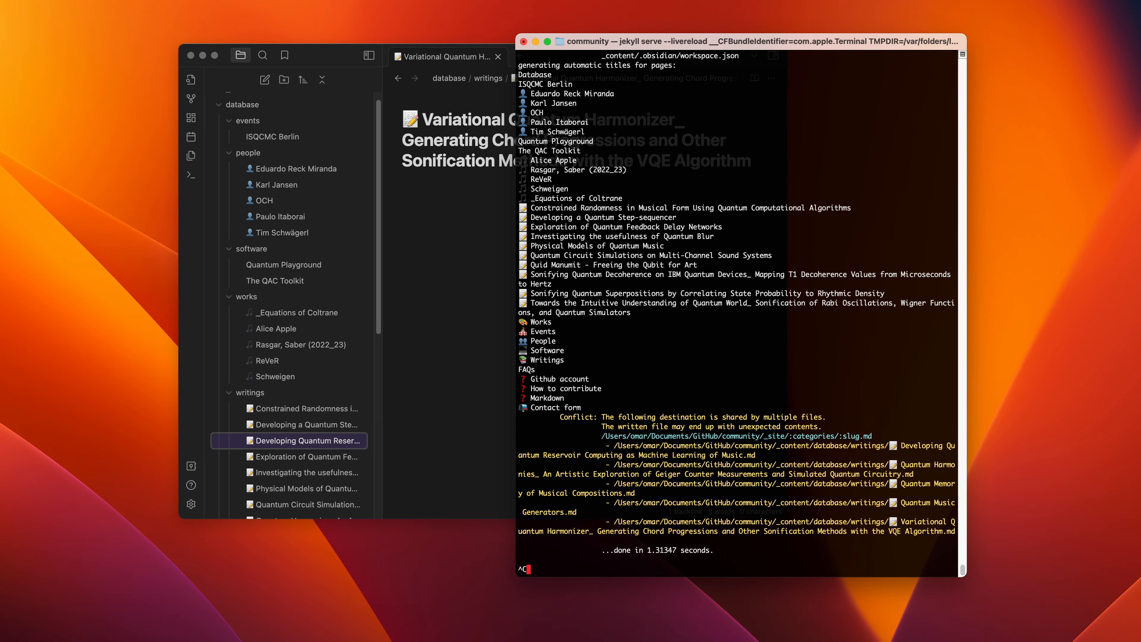
pyautogui.press('Up')
pyautogui.press('Return')
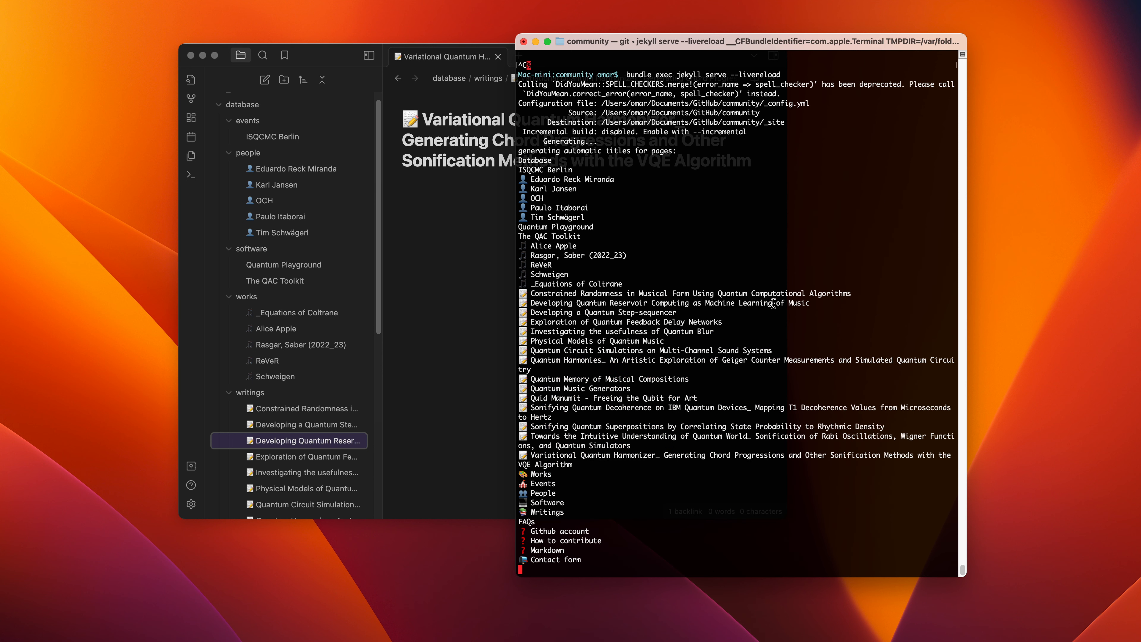
pyautogui.click(536, 42)
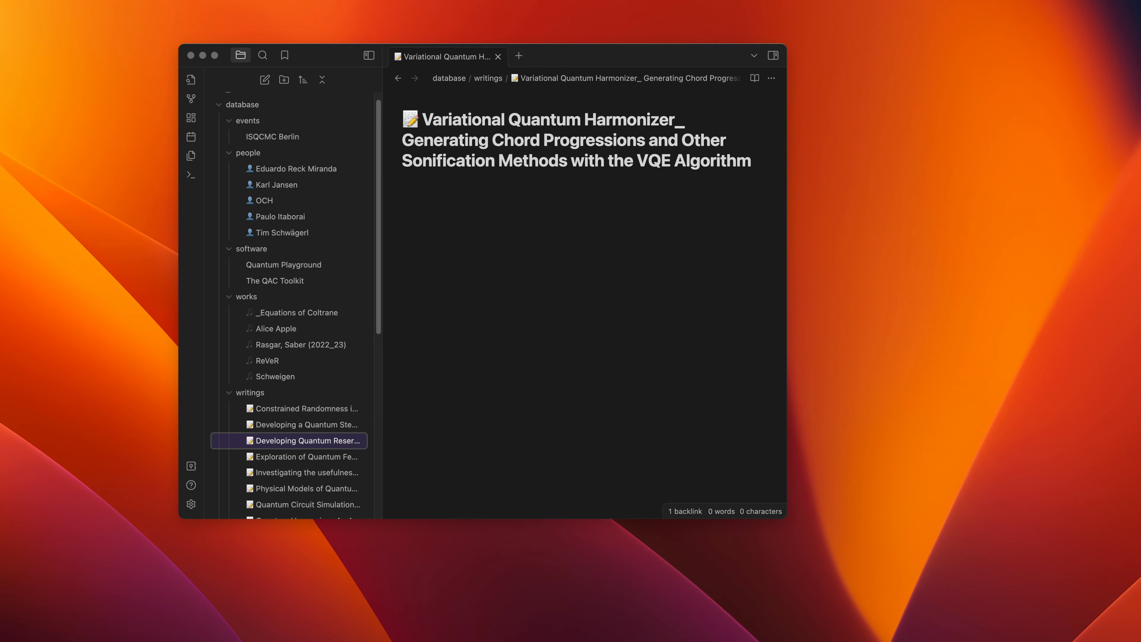
# - Switch to the browser, reload the ISQCMC Berlin page and check how its Papers links are rendered
pyautogui.click(972, 641)
pyautogui.scroll(8, 479, 233)
pyautogui.scroll(-6, 467, 173)
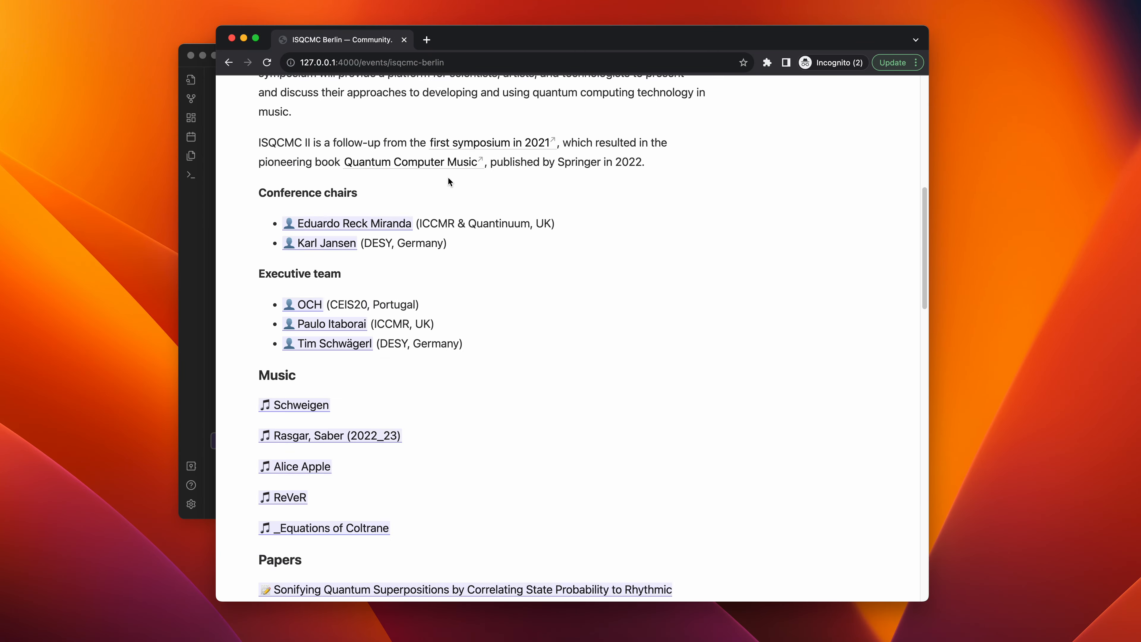
pyautogui.scroll(-10, 447, 179)
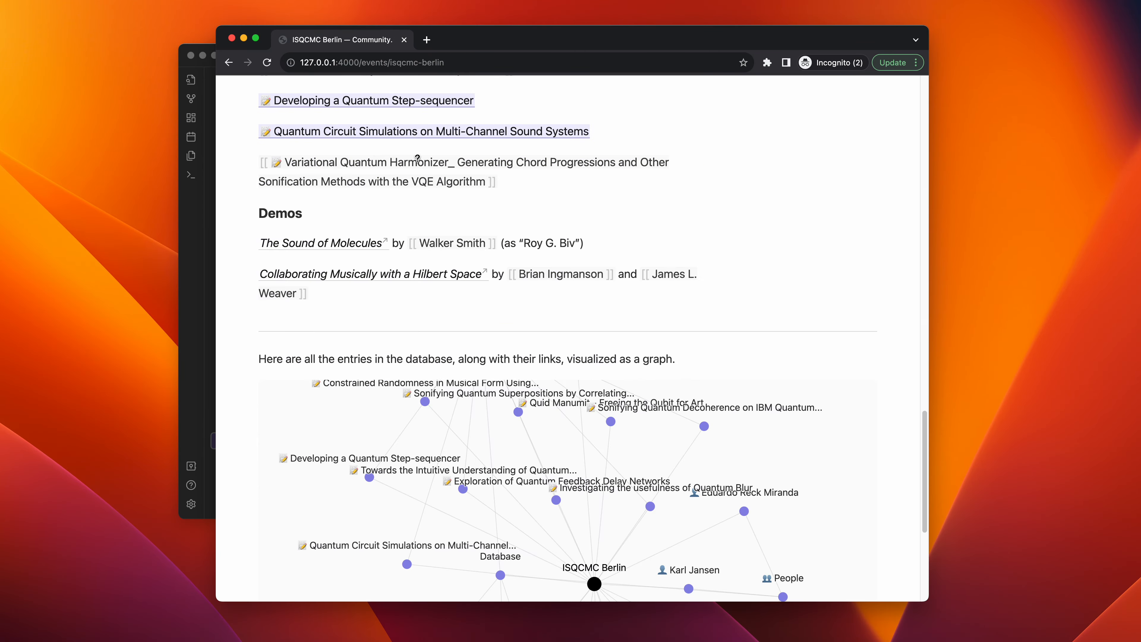
pyautogui.click(268, 63)
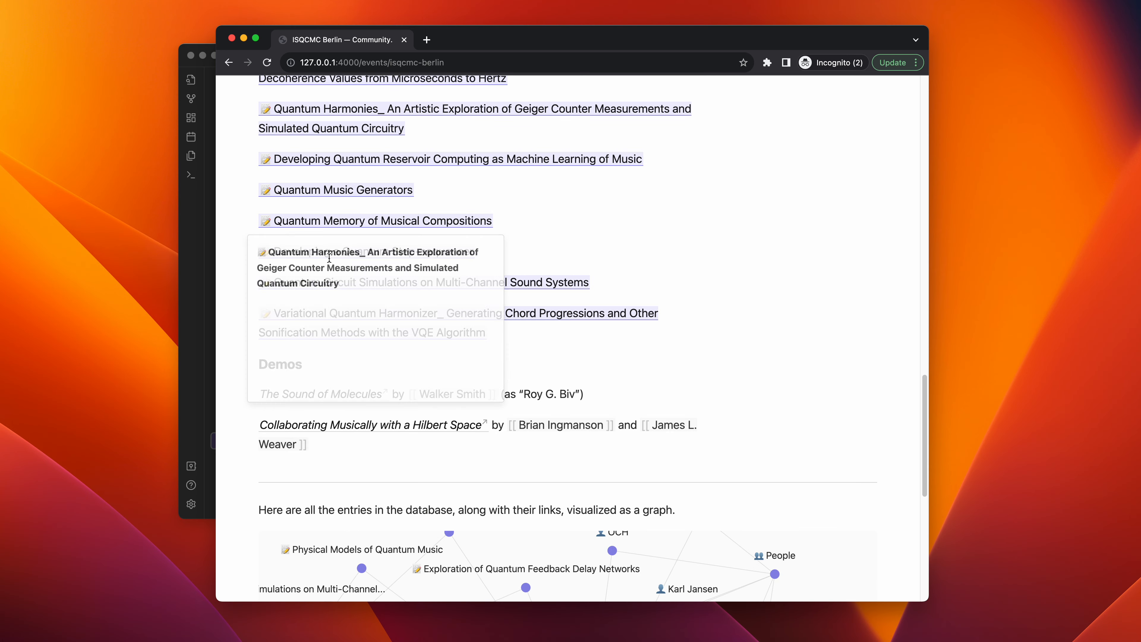
# - Open the Variational Quantum Harmonizer page from the Papers links and examine its backlinks and database graph
pyautogui.click(581, 317)
pyautogui.scroll(-2, 654, 271)
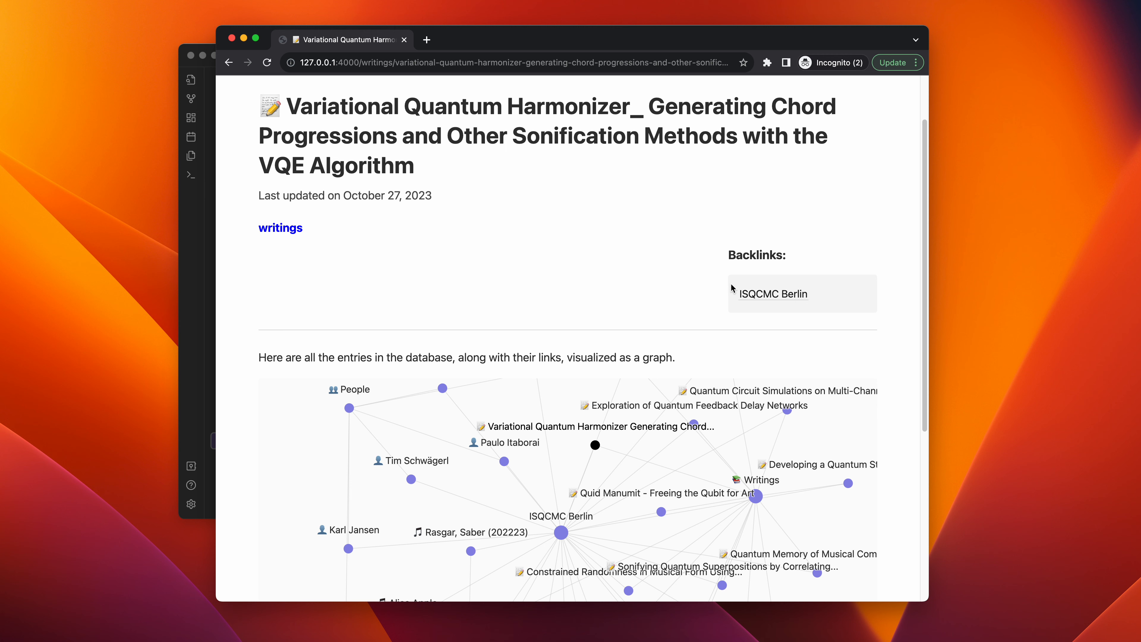
pyautogui.scroll(-2, 730, 382)
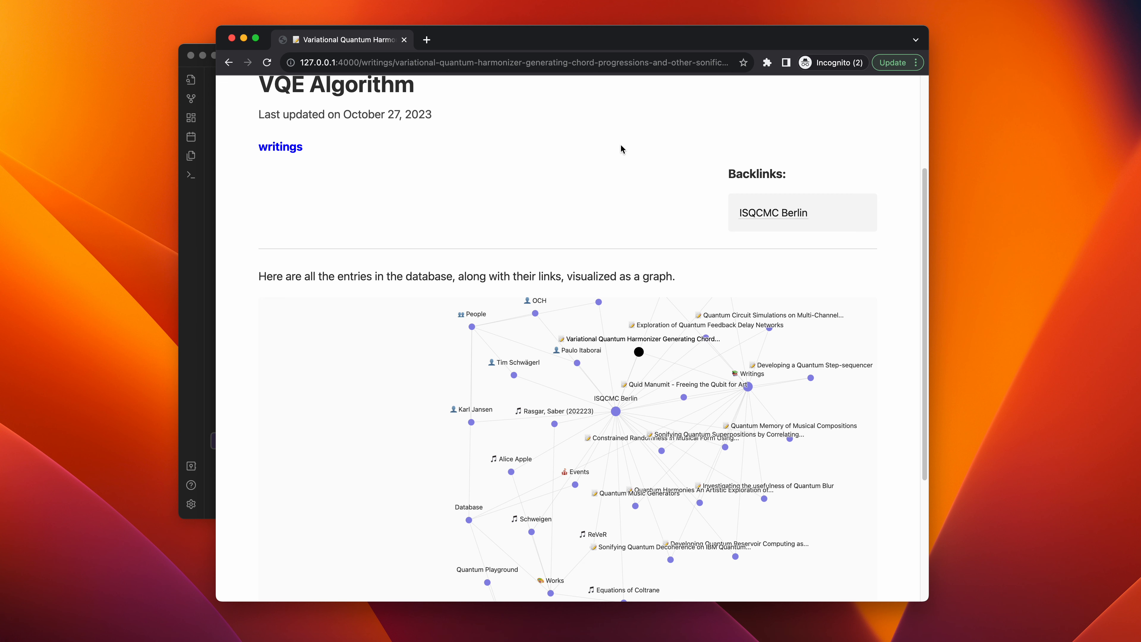
pyautogui.scroll(5, 634, 149)
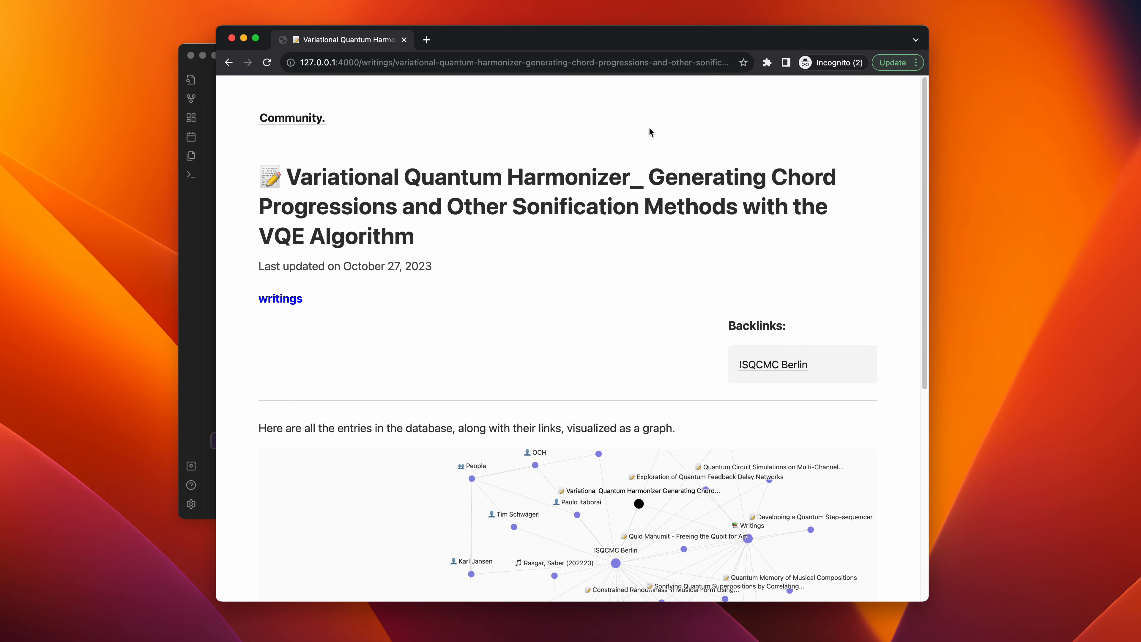